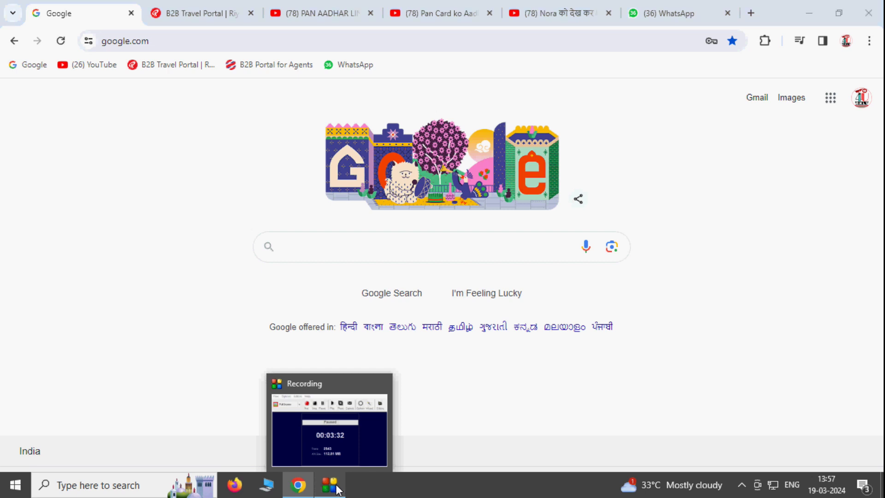
Search Google for incometax.gov.in and open the 'Income Tax Department: Home' result
click(338, 489)
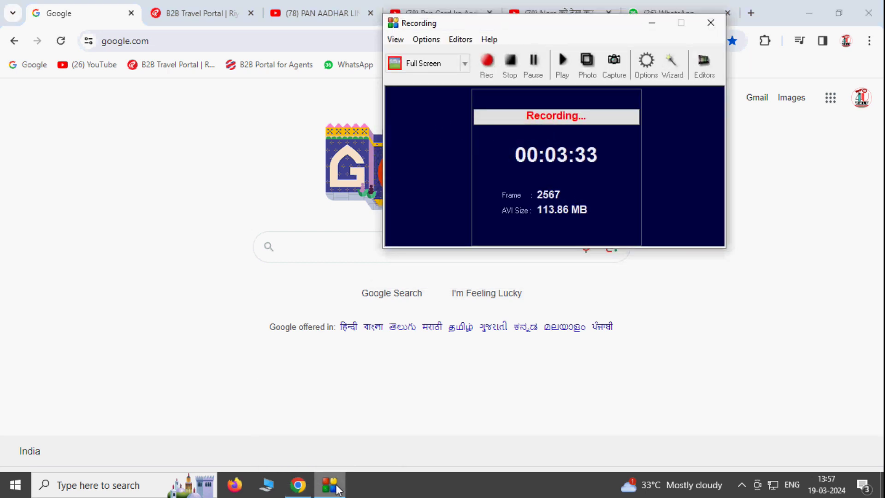
click(338, 489)
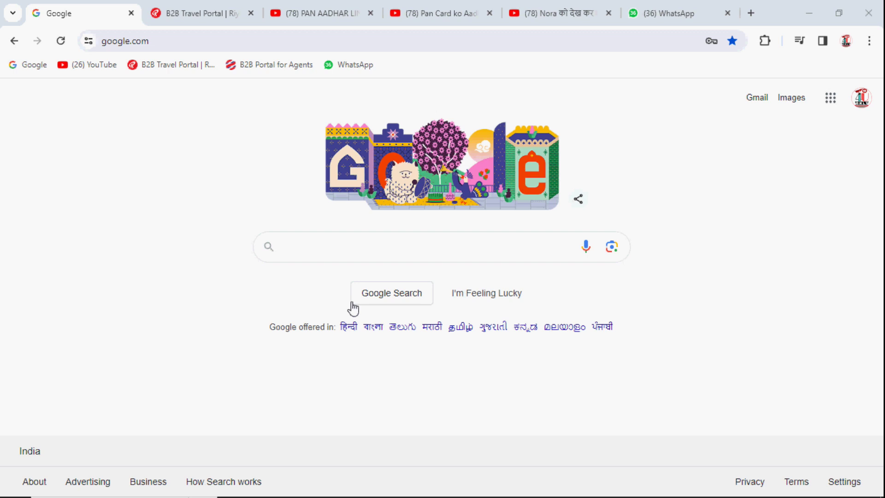
click(341, 245)
text(I)
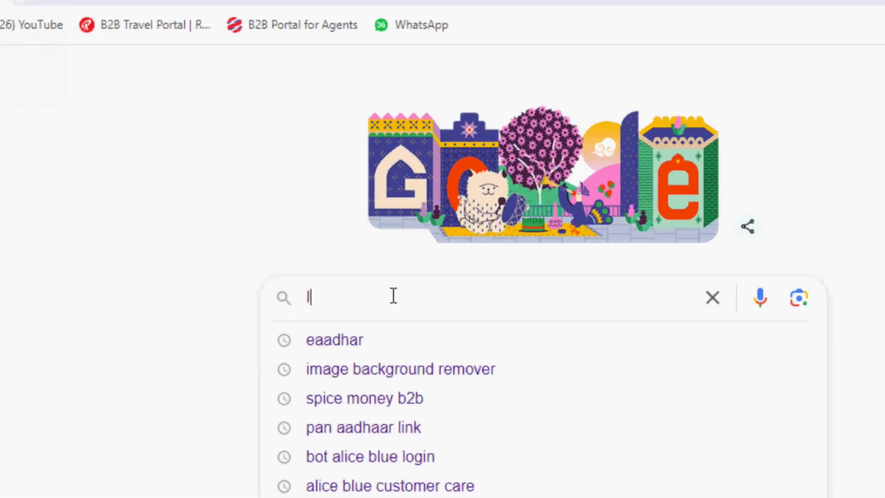
text(NCOMETA)
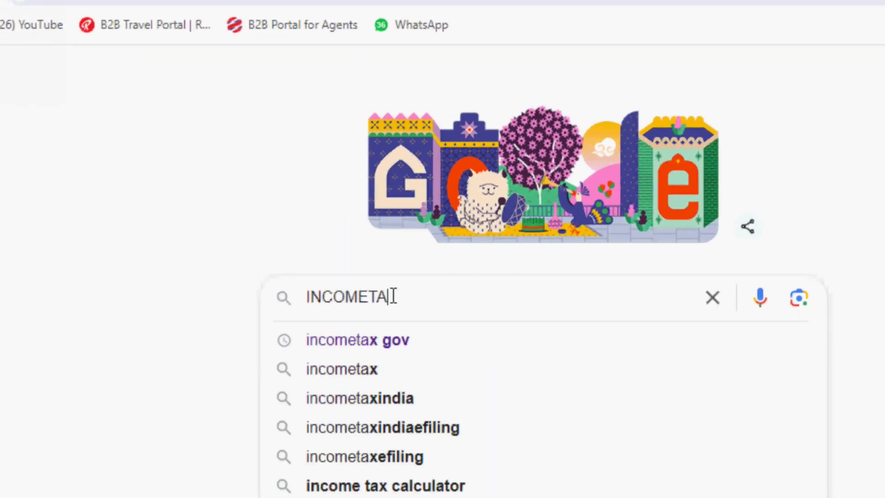
text(X.)
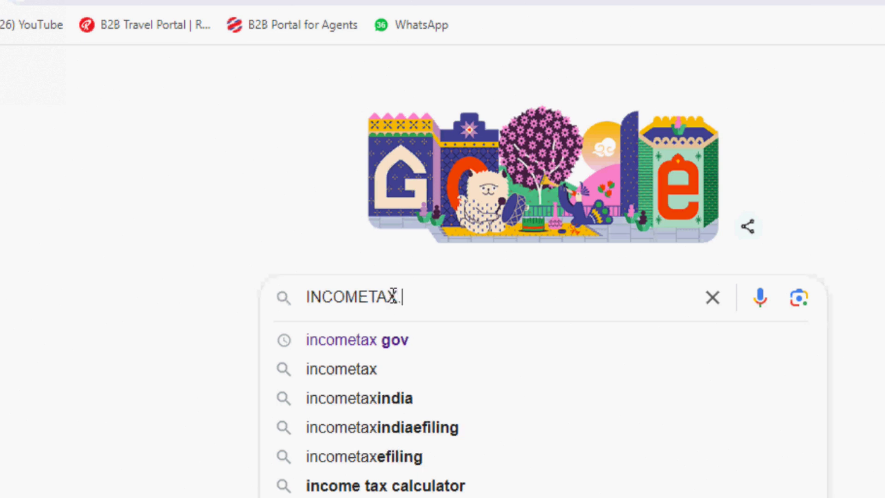
text(GOV.IN)
key(Return)
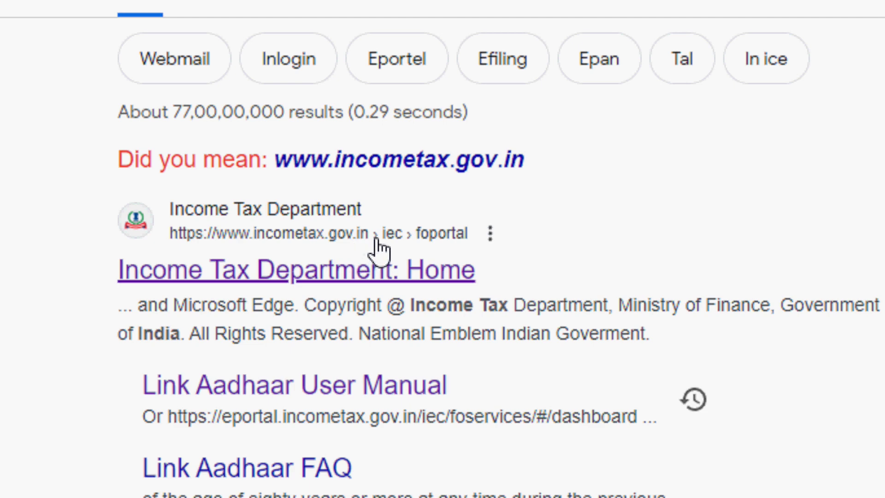
click(356, 273)
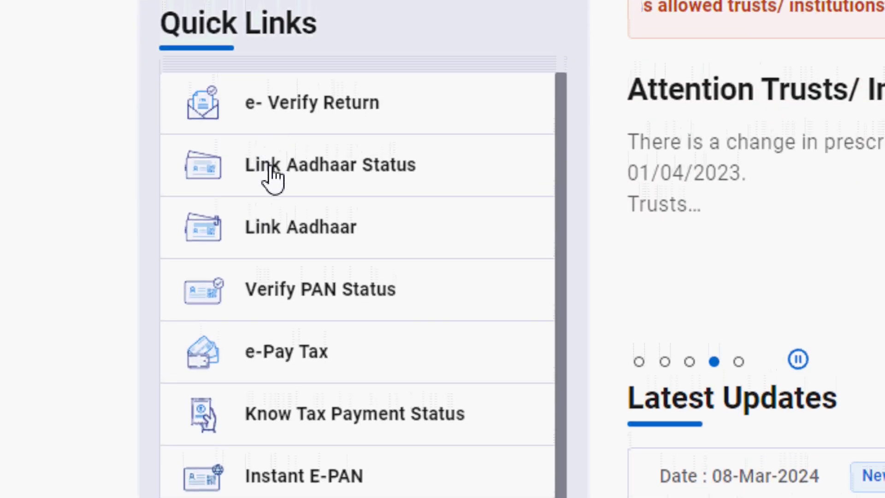
Run Link Aadhaar Status with the PAN and Aadhaar number, which shows the PAN is not linked
click(345, 175)
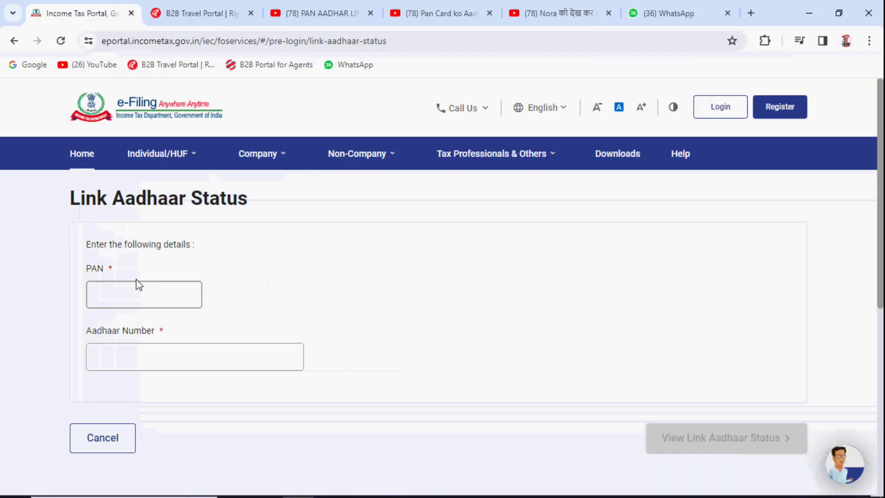
click(279, 216)
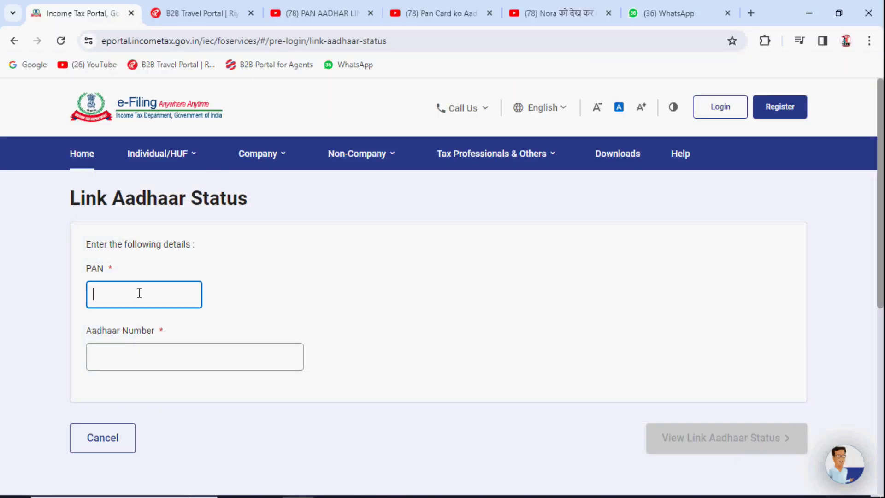
click(137, 356)
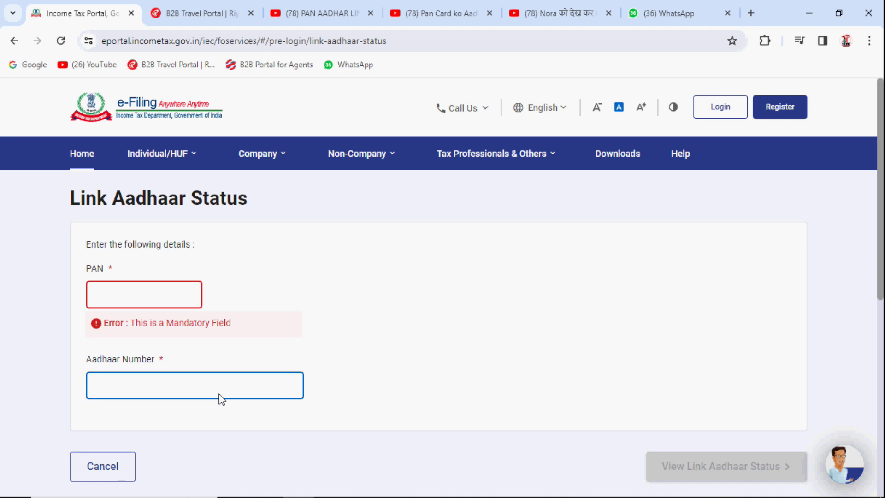
scroll(516, 425, down, 1)
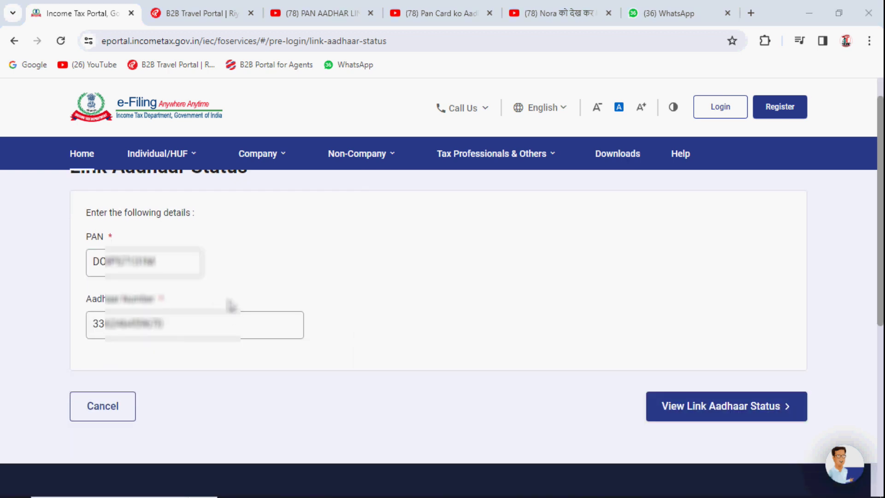
click(718, 418)
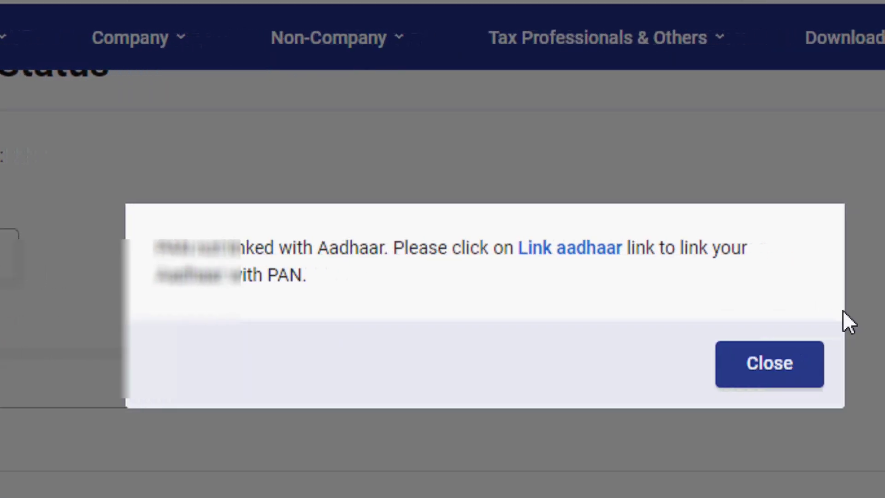
From the not-linked message, follow 'Link aadhaar' and scroll to the empty PAN field
drag(136, 248, 489, 253)
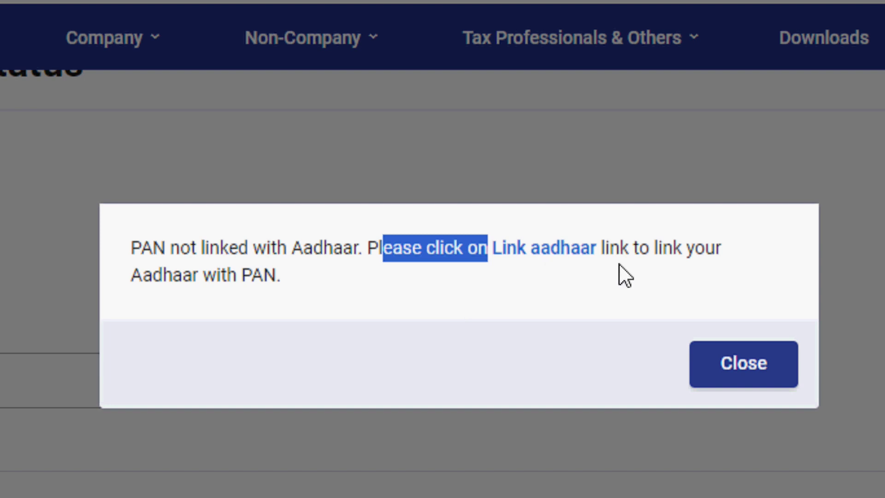
click(712, 260)
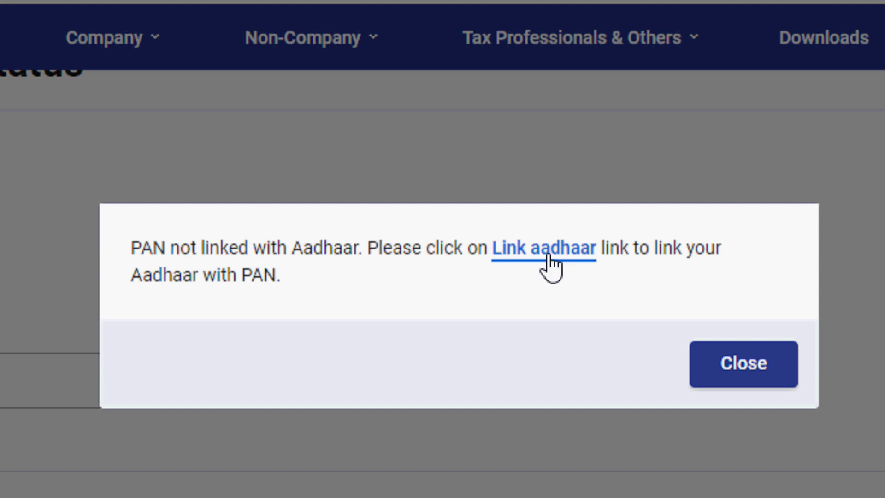
click(548, 255)
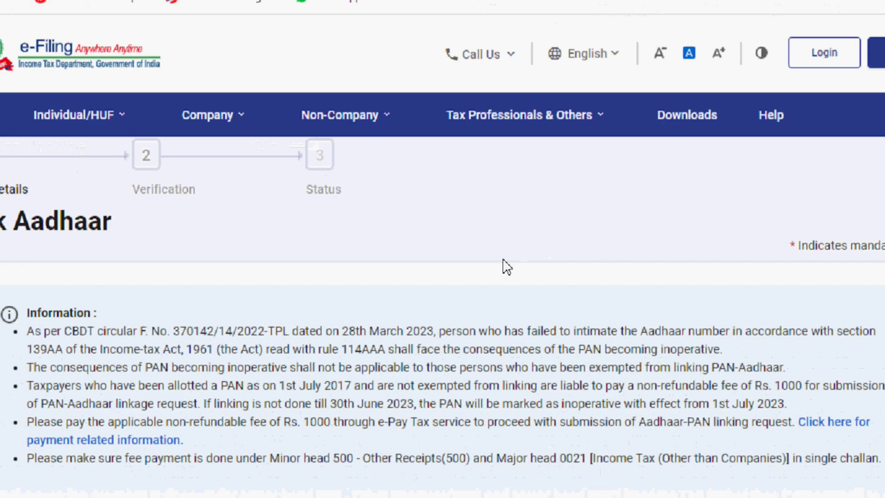
scroll(426, 301, down, 2)
scroll(427, 308, down, 3)
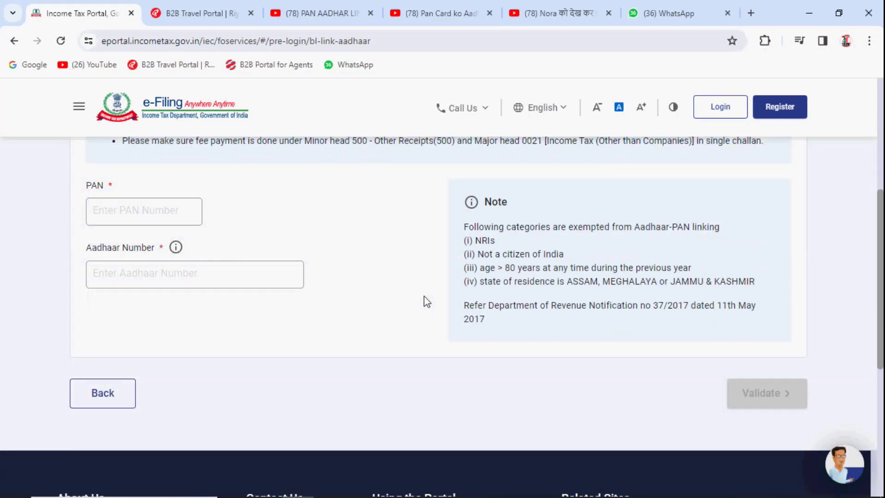
scroll(425, 301, down, 1)
scroll(424, 300, up, 1)
click(144, 210)
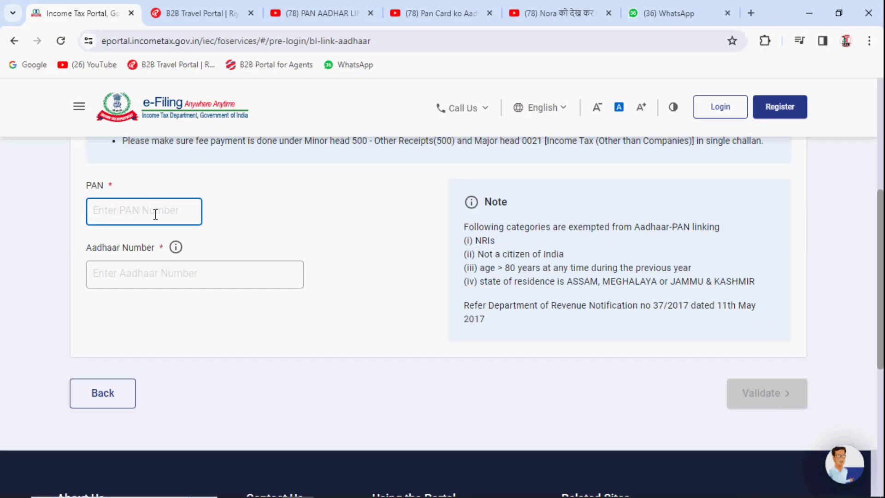
Validate the PAN and Aadhaar number, then continue to pay through e-Pay Tax
click(137, 274)
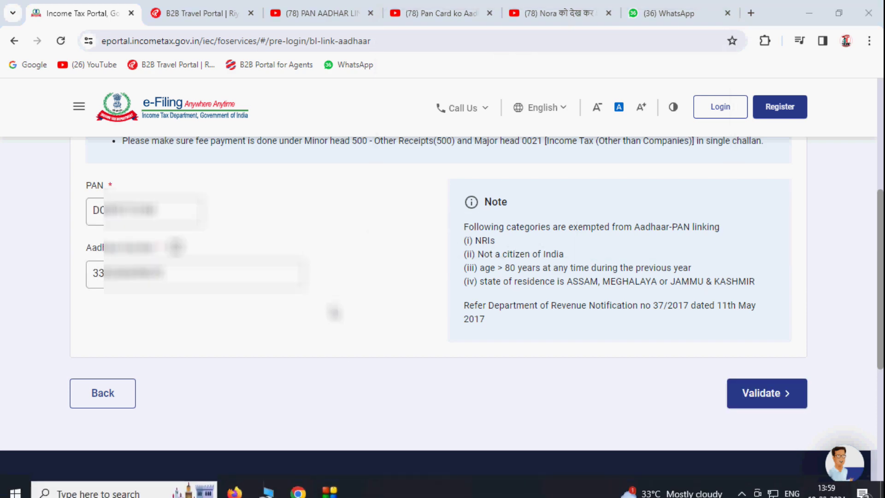
click(756, 396)
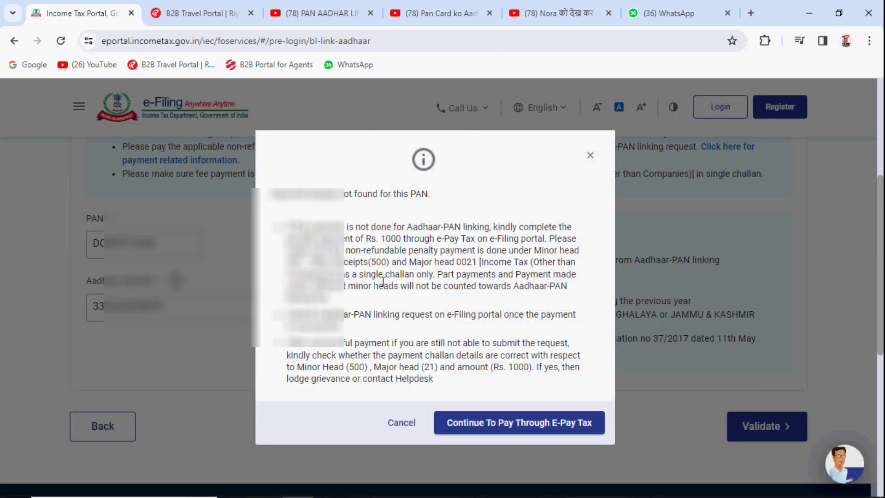
click(528, 429)
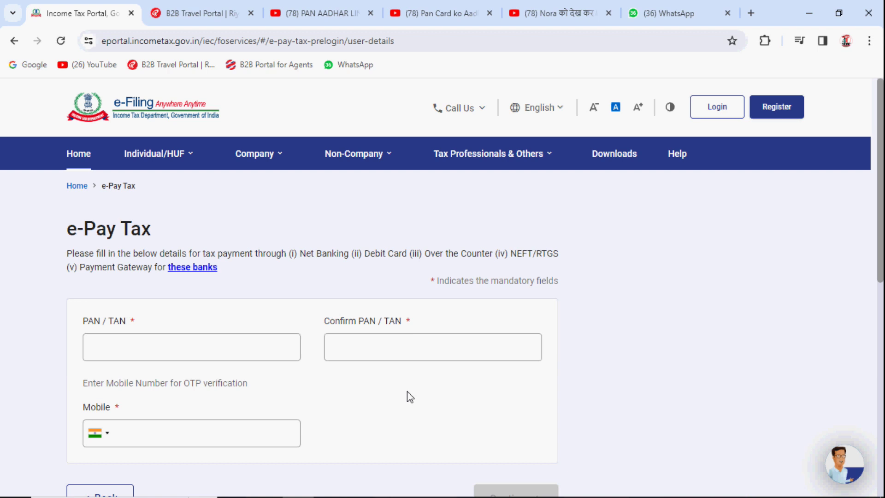
Enter PAN, confirm PAN and mobile number for e-Pay Tax, then verify with the six-digit OTP
scroll(128, 213, down, 3)
key(ctrl+l)
drag(115, 220, 203, 222)
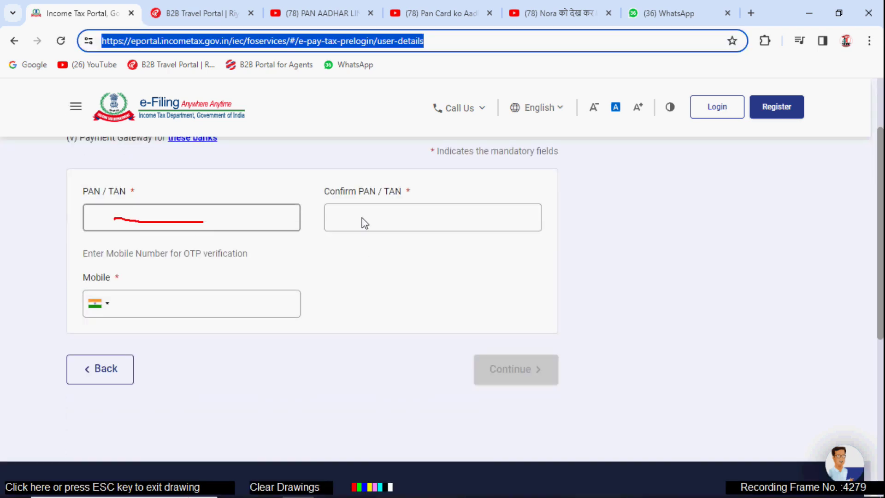
drag(378, 218, 465, 220)
drag(142, 305, 242, 310)
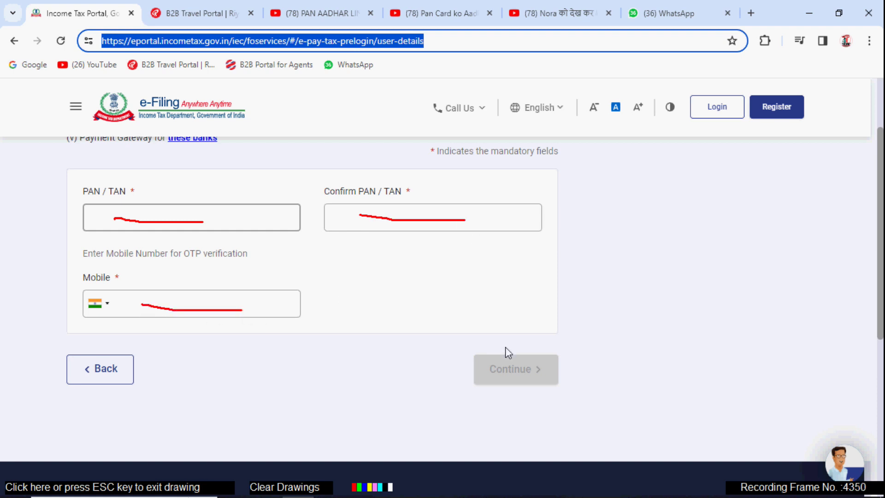
mouse_move(484, 350)
mouse_down()
mouse_move(502, 419)
mouse_move(477, 348)
mouse_up()
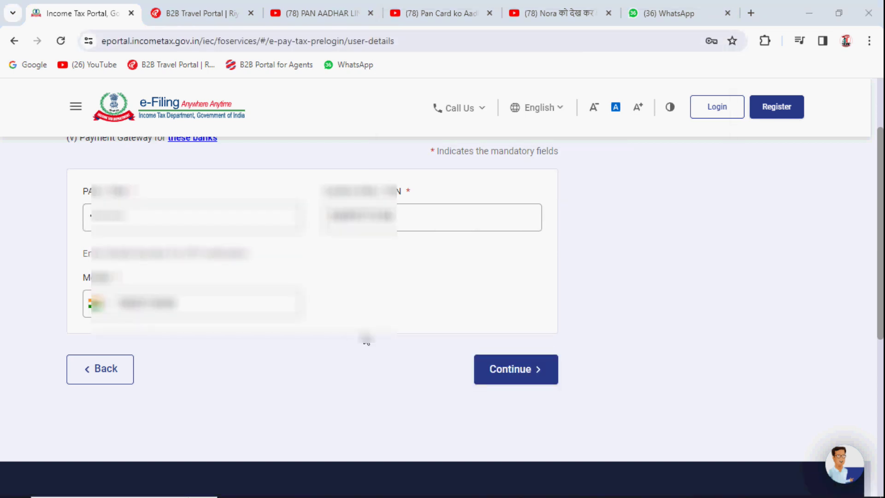
click(526, 374)
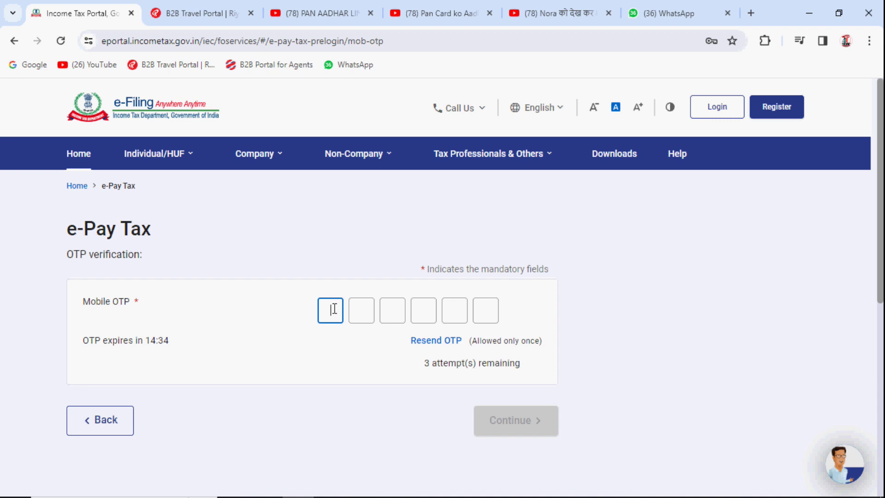
text(••••••)
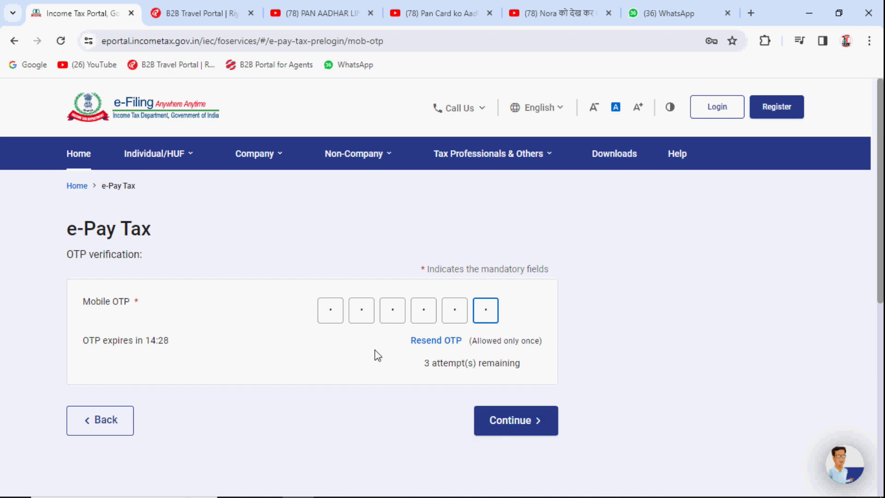
click(507, 429)
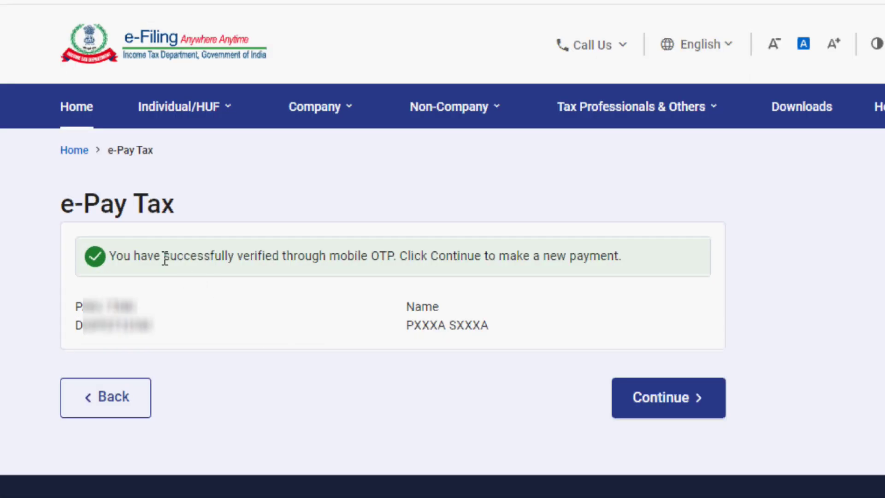
Highlight the successful verification message, the verified PAN and the name shown for it
drag(108, 264, 313, 274)
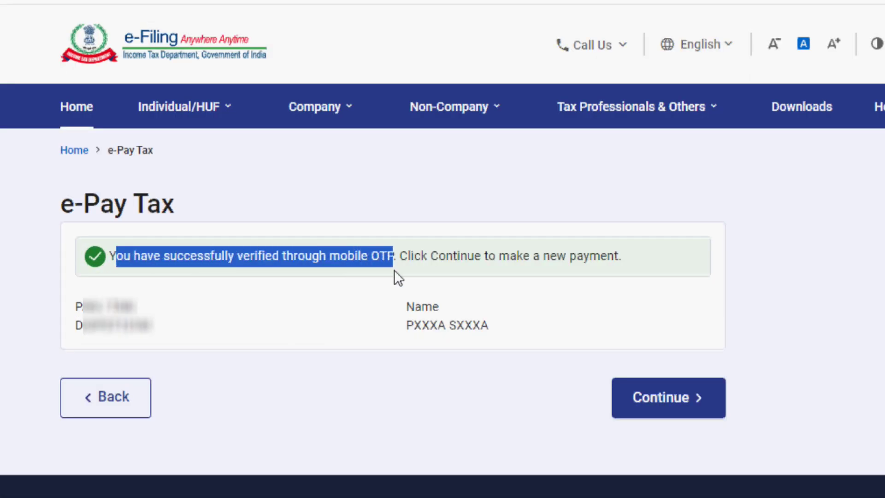
drag(399, 256, 617, 258)
click(617, 259)
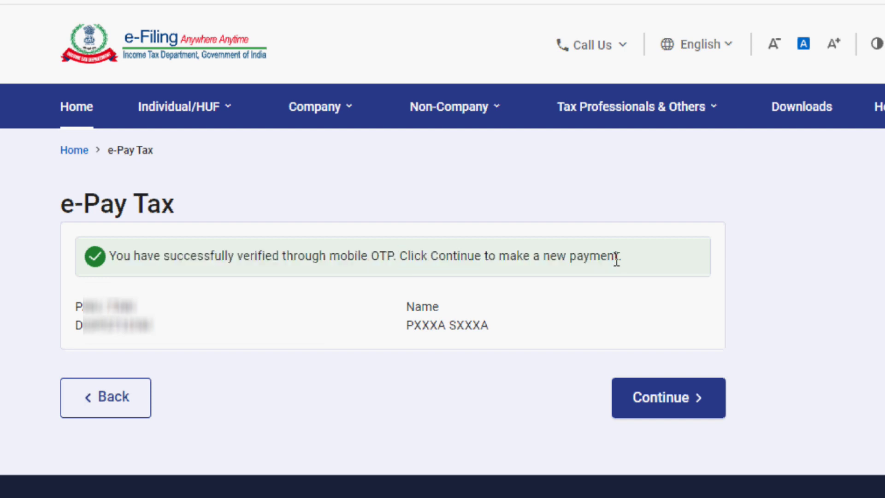
drag(76, 323, 159, 340)
click(315, 349)
drag(410, 326, 490, 326)
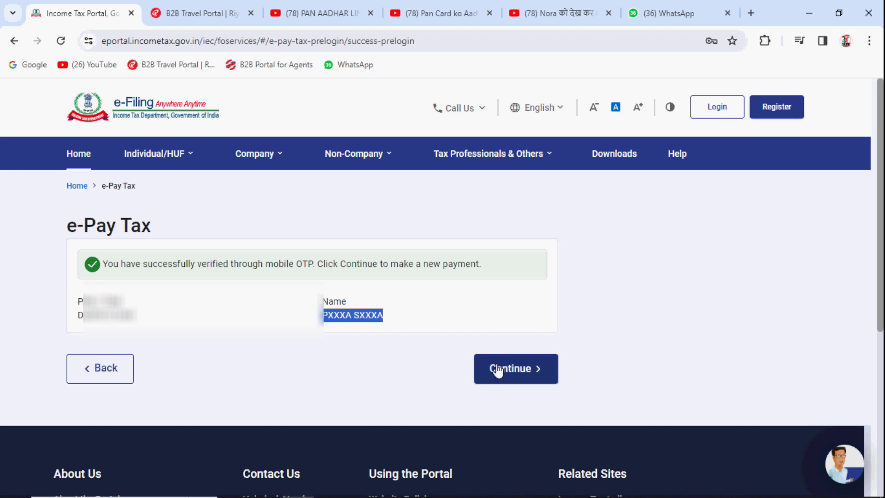
Continue to a new payment and proceed with the Income Tax payment option
click(517, 376)
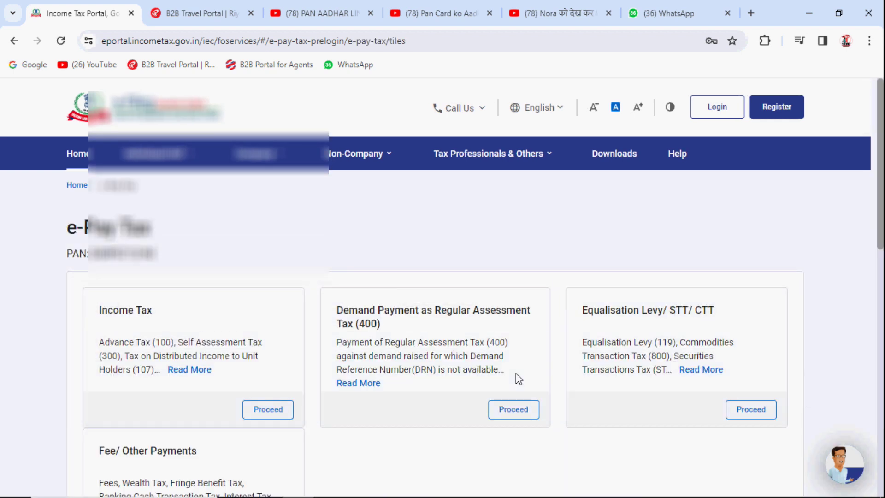
scroll(265, 313, down, 3)
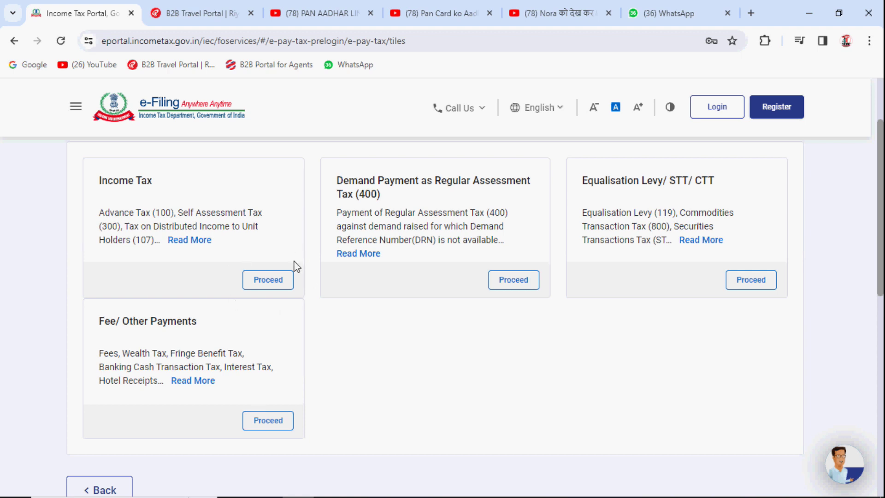
click(281, 287)
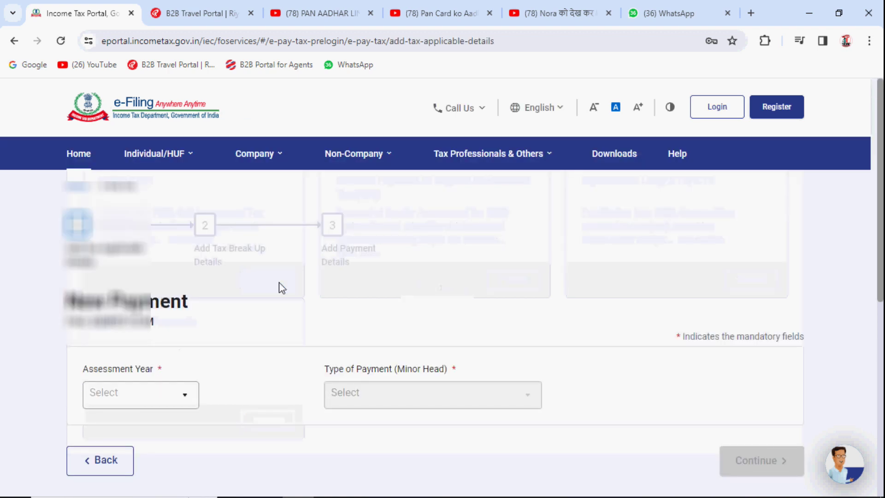
scroll(281, 288, down, 3)
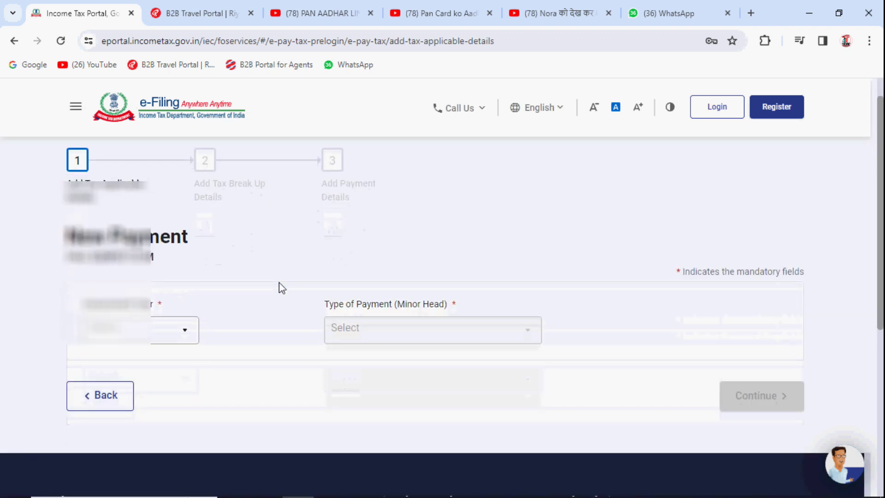
Select assessment year 2024-25 and payment type Other Receipts (500)
scroll(282, 289, down, 1)
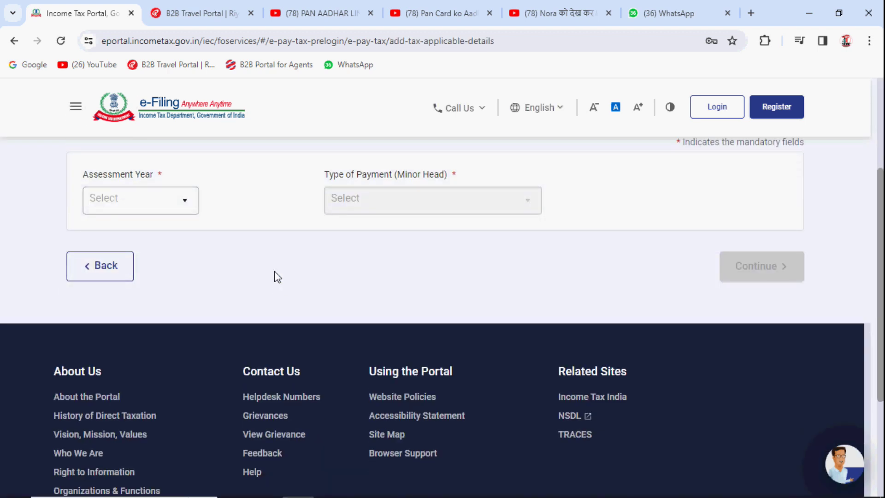
click(144, 200)
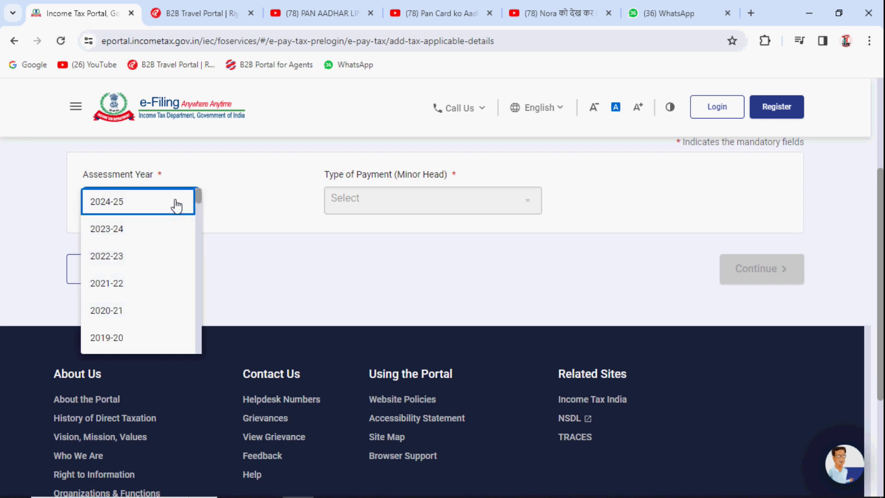
click(153, 203)
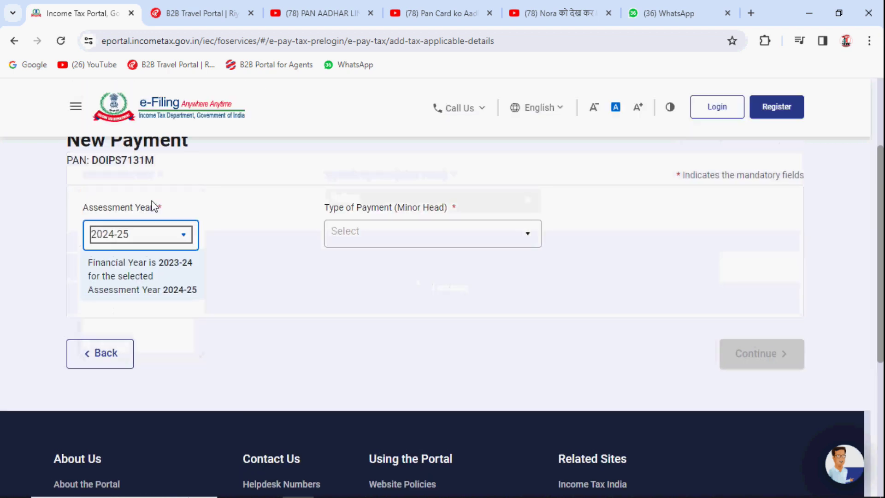
scroll(166, 205, down, 1)
click(432, 196)
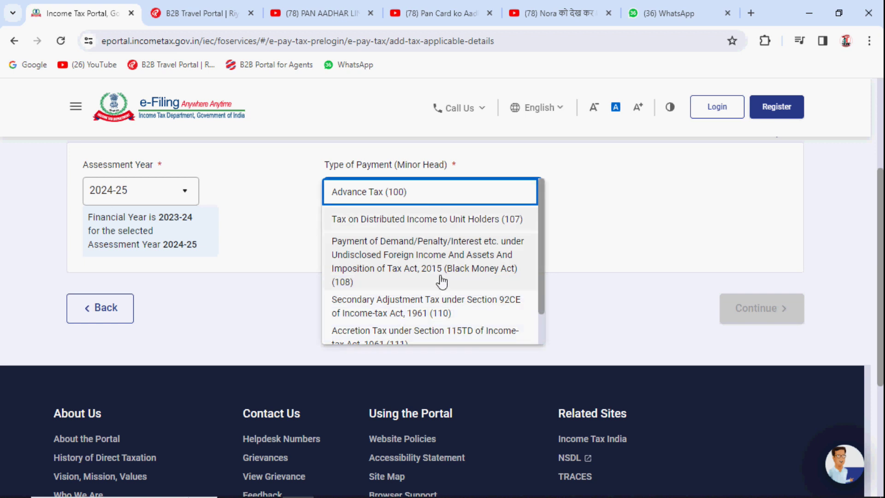
scroll(443, 281, down, 1)
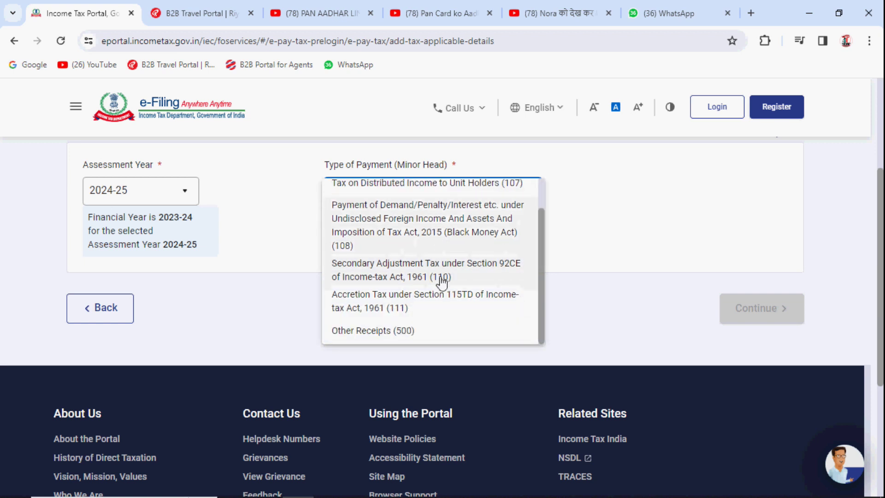
click(422, 339)
Tick Fee for delay in linking PAN with Aadhaar and move to the tax break-up
scroll(423, 339, down, 3)
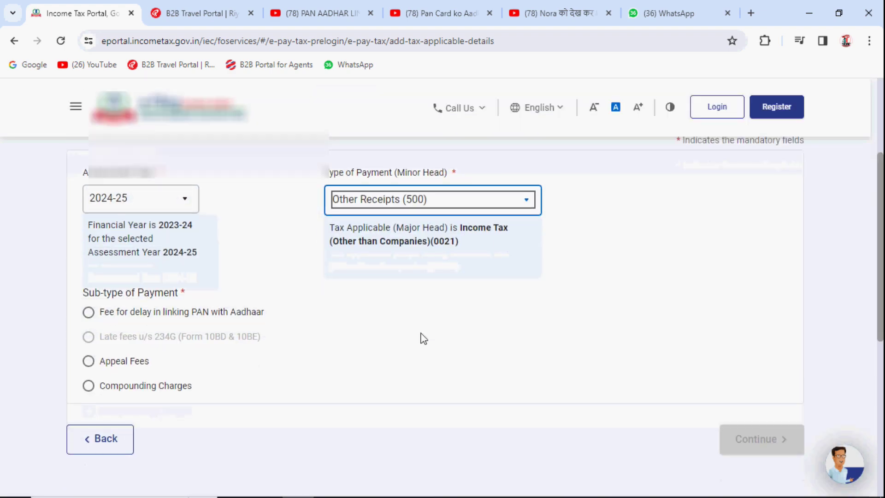
drag(84, 190, 190, 191)
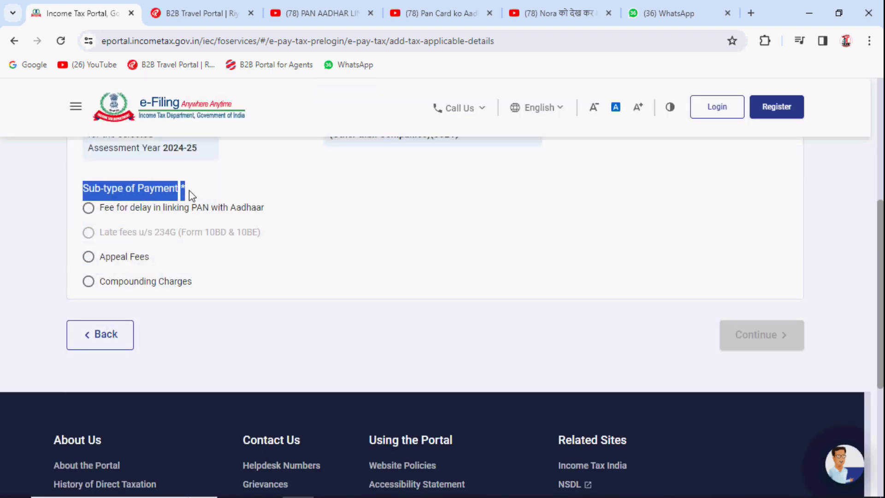
click(193, 189)
click(90, 208)
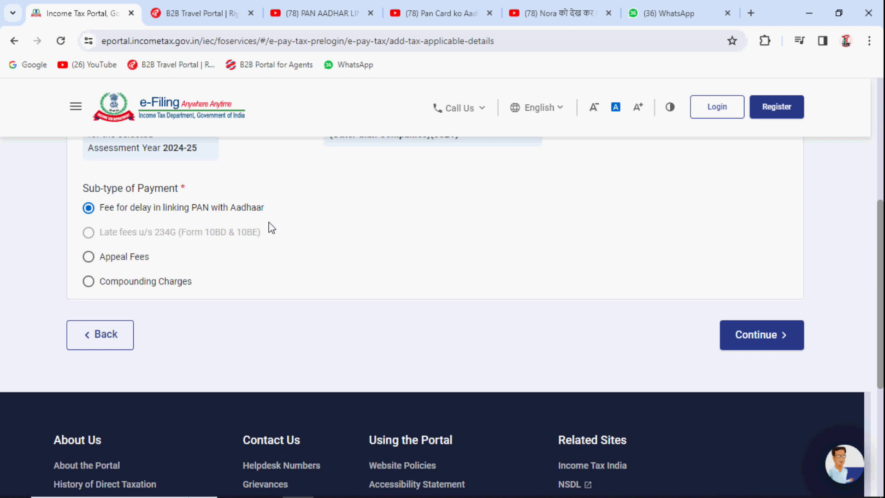
click(758, 345)
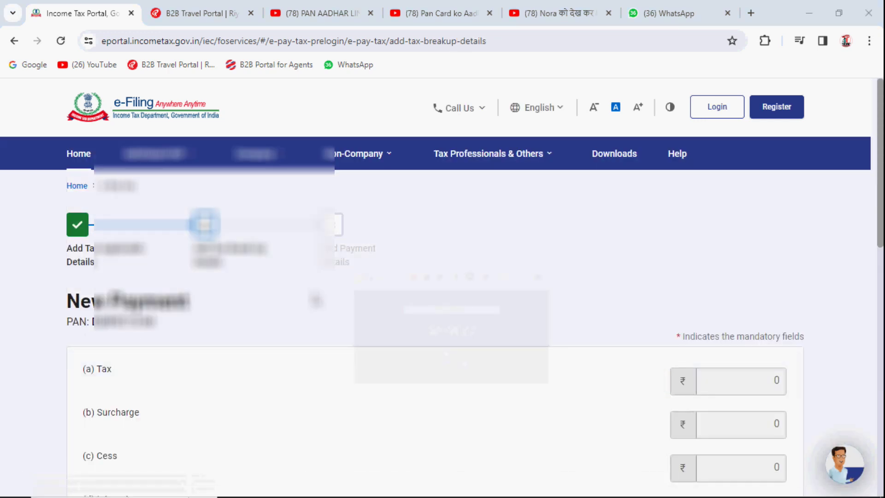
Confirm the ₹1,000 total under Others in the tax break-up and continue to payment details
scroll(316, 298, down, 4)
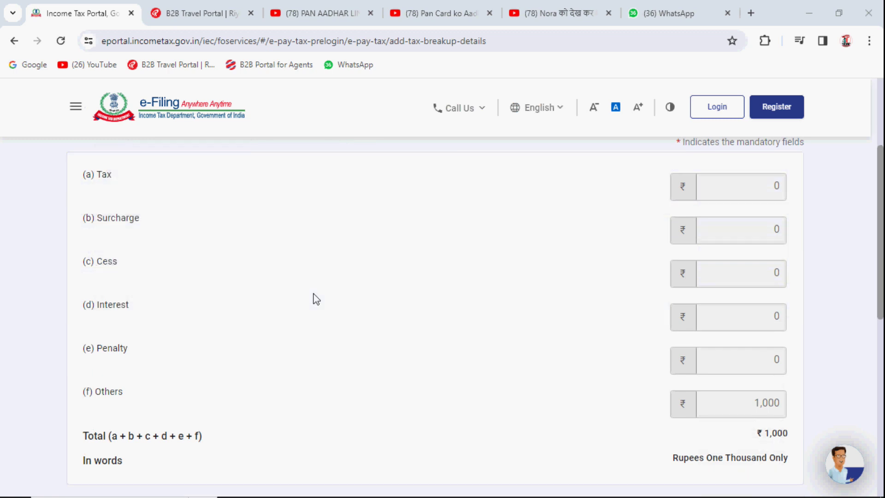
scroll(316, 298, down, 3)
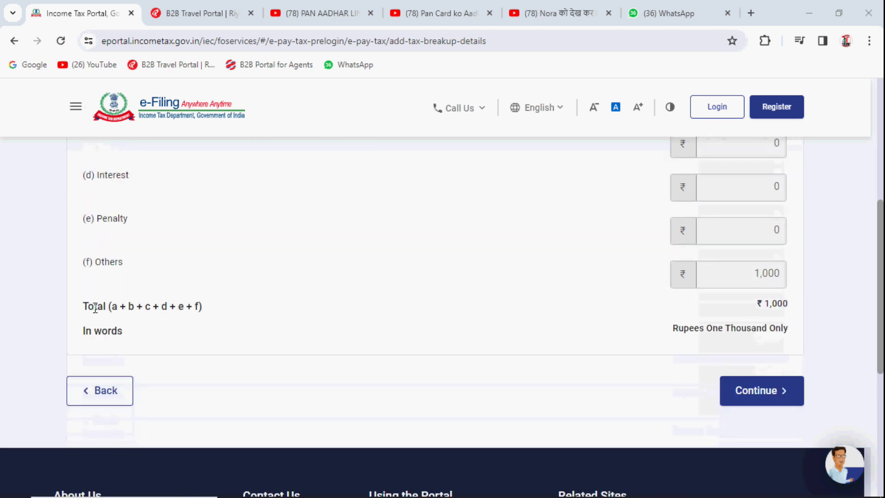
drag(85, 306, 139, 306)
drag(753, 304, 837, 305)
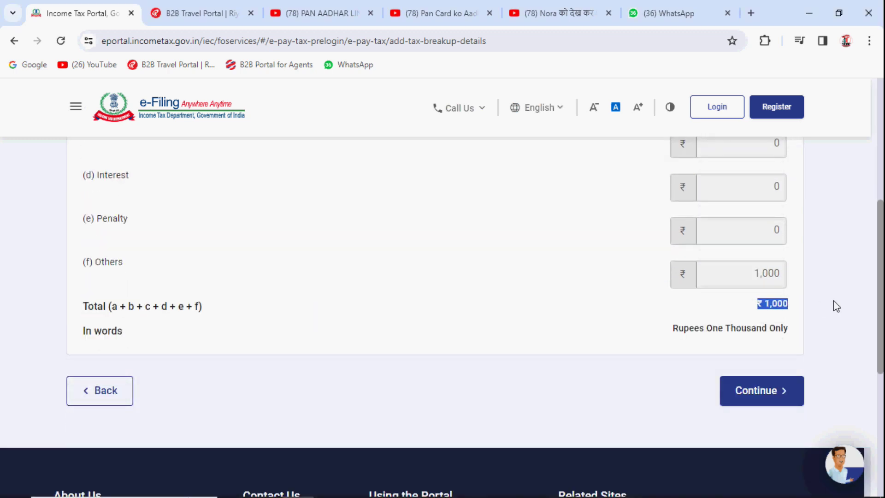
click(784, 312)
click(778, 393)
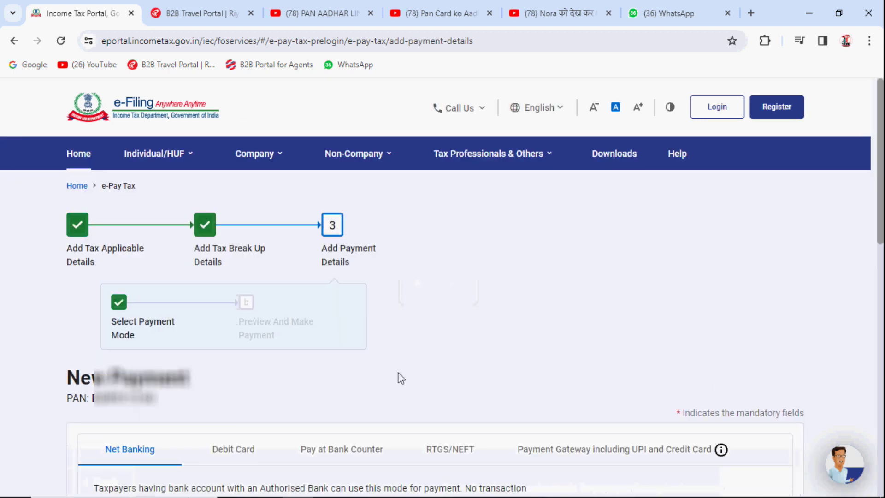
Review the Net Banking, Debit Card, Pay at Bank Counter and RTGS/NEFT payment modes
scroll(397, 372, down, 3)
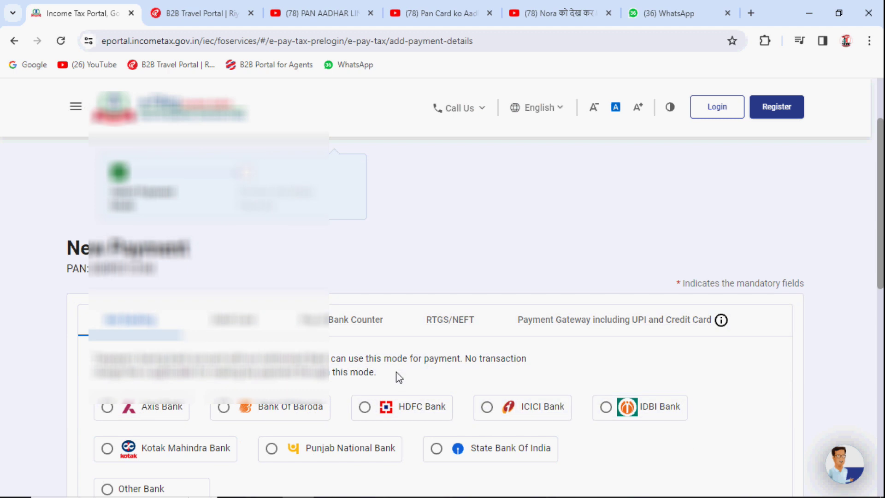
scroll(395, 372, down, 1)
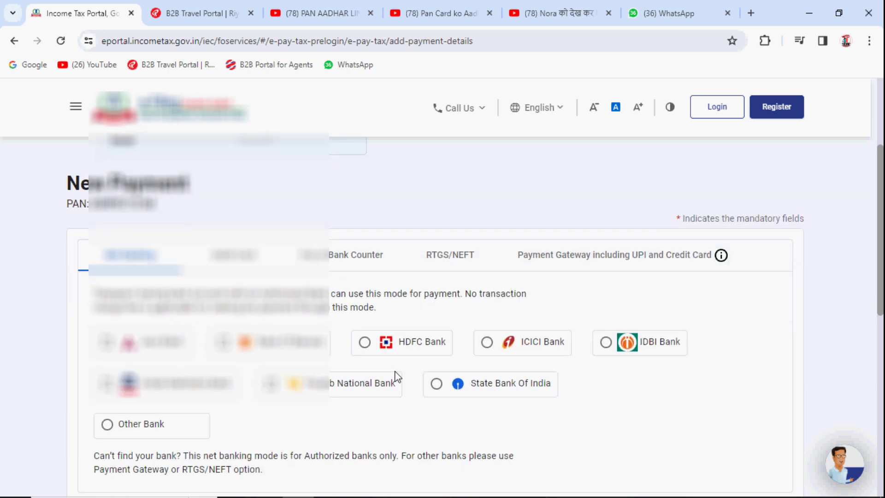
scroll(396, 377, down, 1)
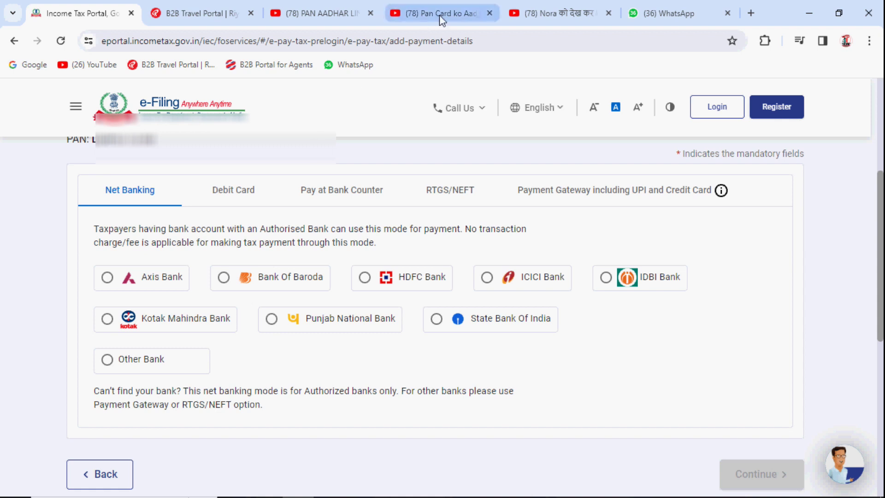
click(135, 197)
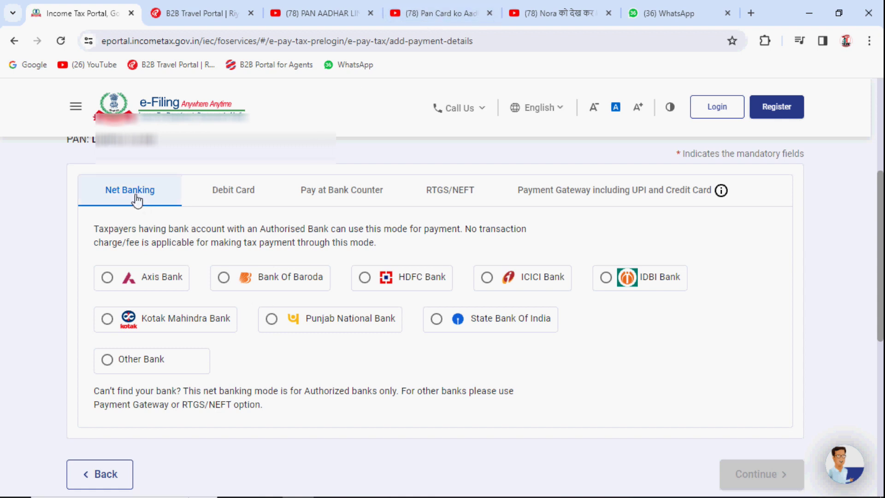
click(249, 196)
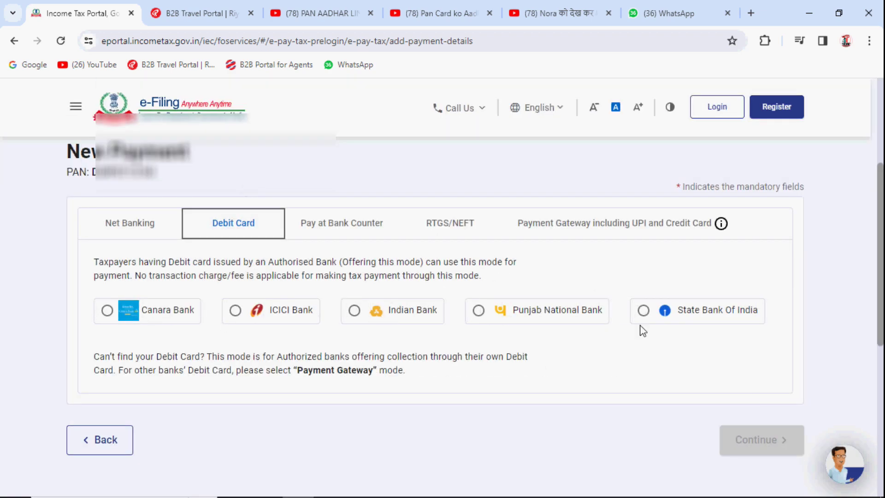
click(329, 231)
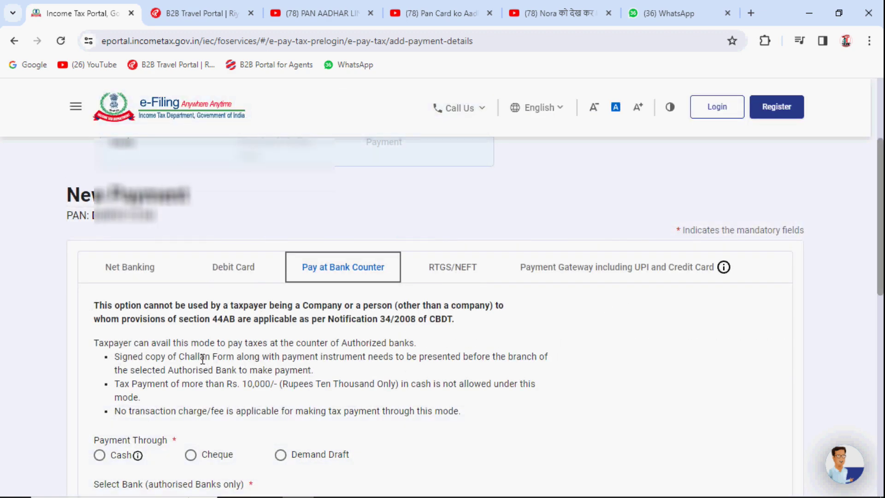
scroll(203, 359, down, 1)
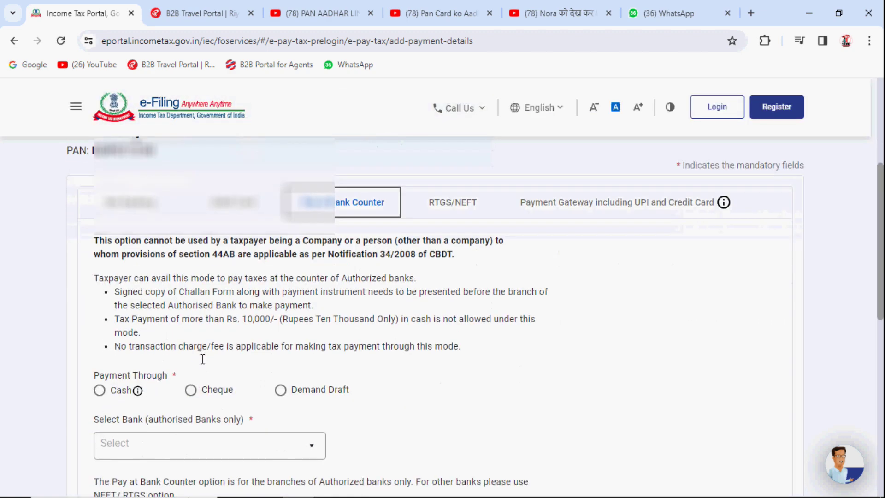
click(468, 213)
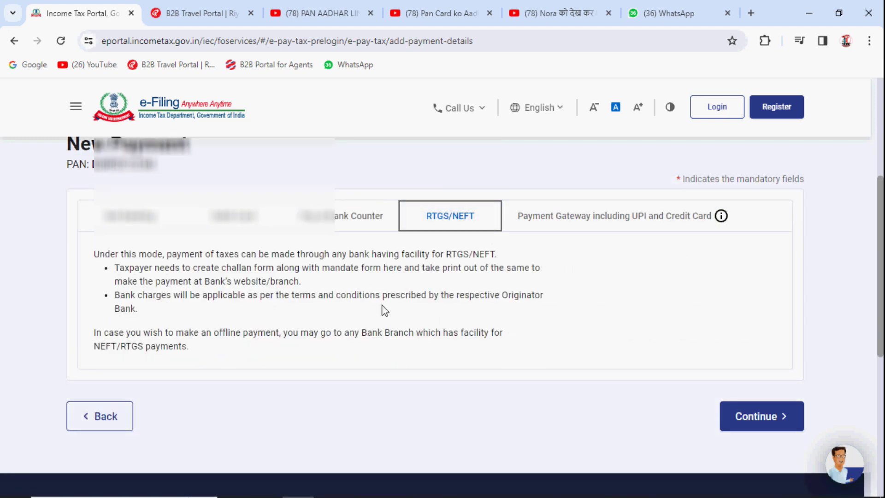
Choose Payment Gateway with State Bank Of India and continue to the payment preview
click(603, 222)
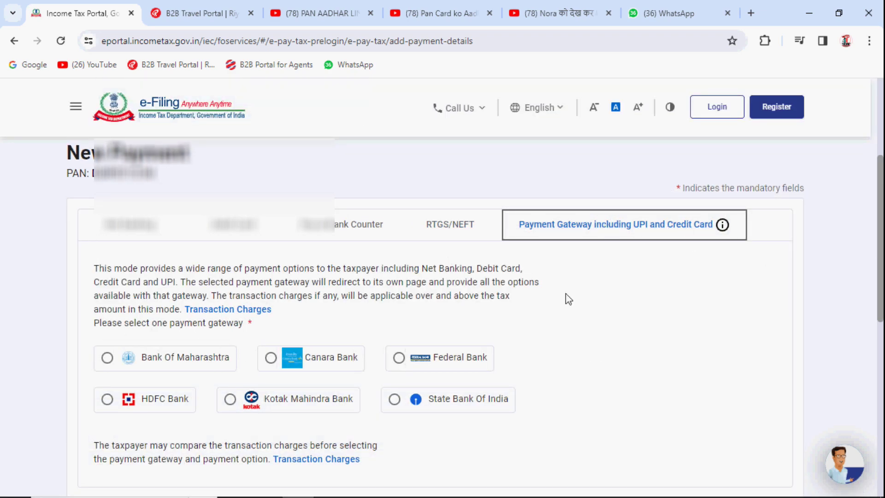
scroll(528, 313, down, 4)
scroll(530, 316, up, 4)
click(423, 409)
scroll(417, 406, down, 3)
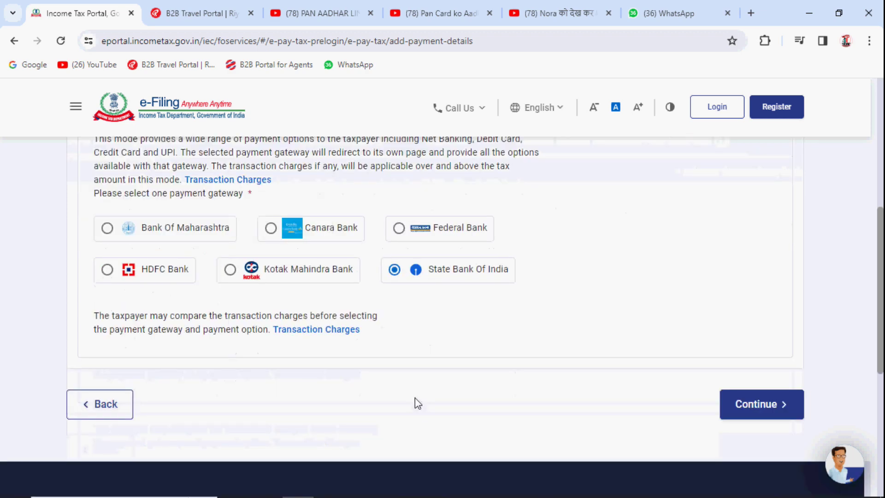
click(796, 407)
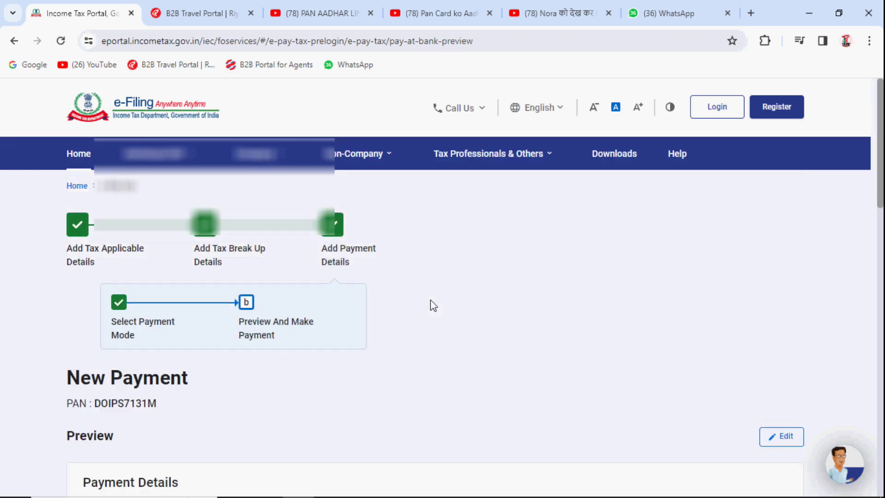
Check the ₹1,000 total in the preview and choose Pay Now
scroll(432, 305, down, 4)
scroll(433, 306, down, 2)
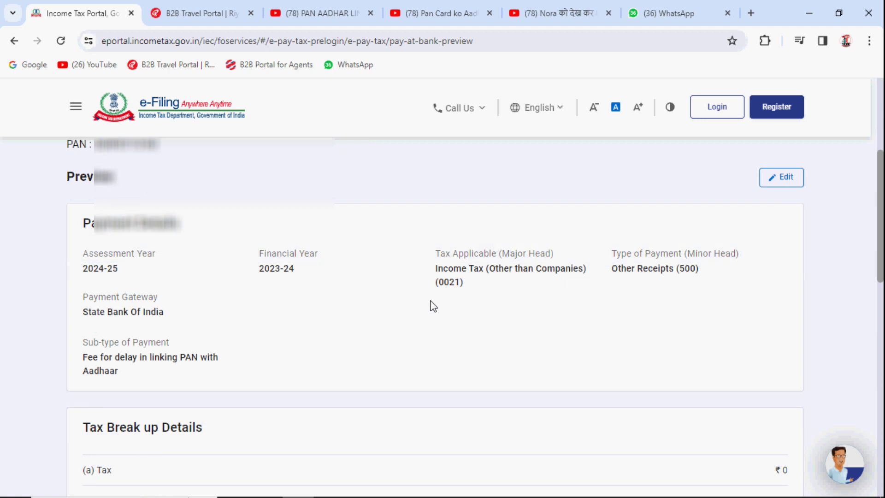
scroll(433, 306, down, 8)
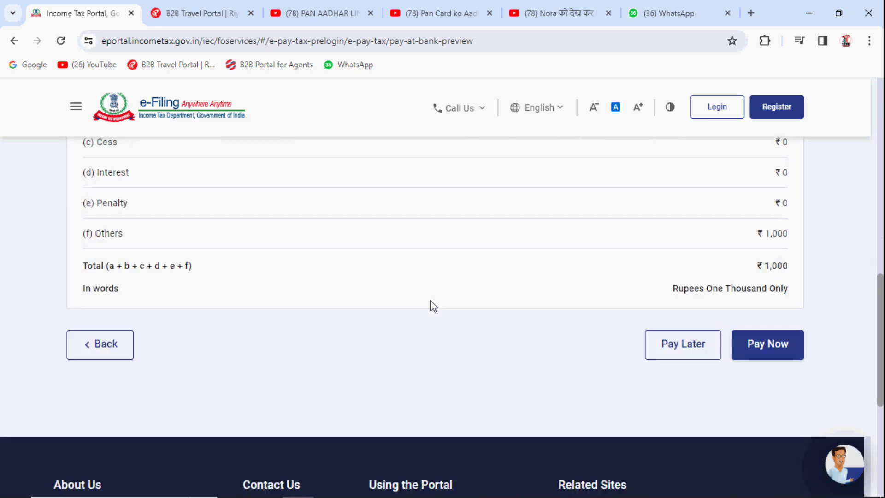
drag(763, 266, 820, 270)
click(821, 277)
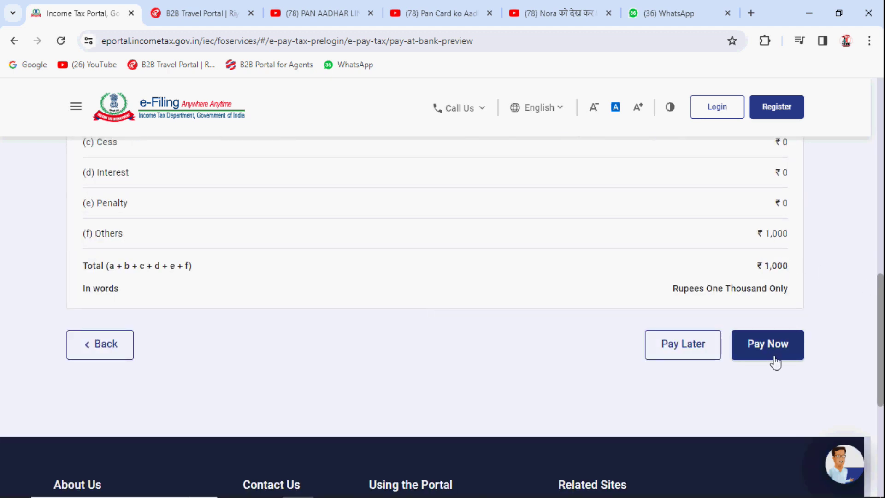
click(769, 355)
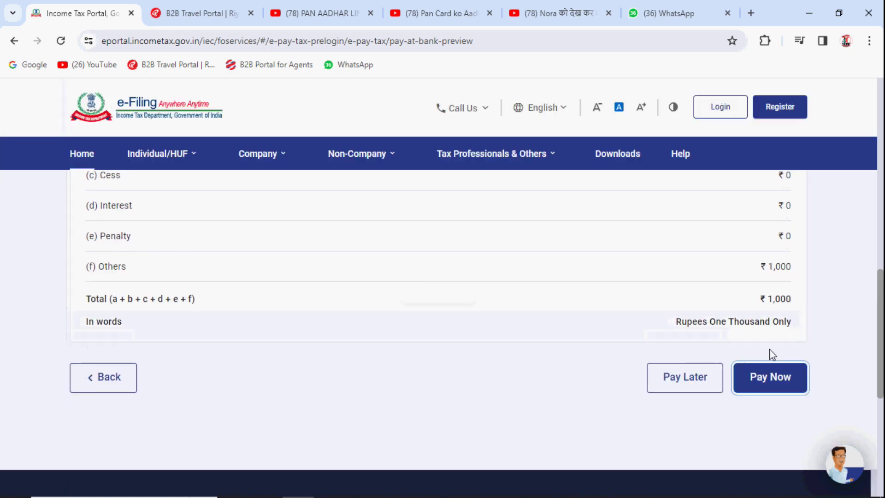
Agree to the payment terms and submit the ₹1,000 fee to the bank
scroll(438, 322, down, 15)
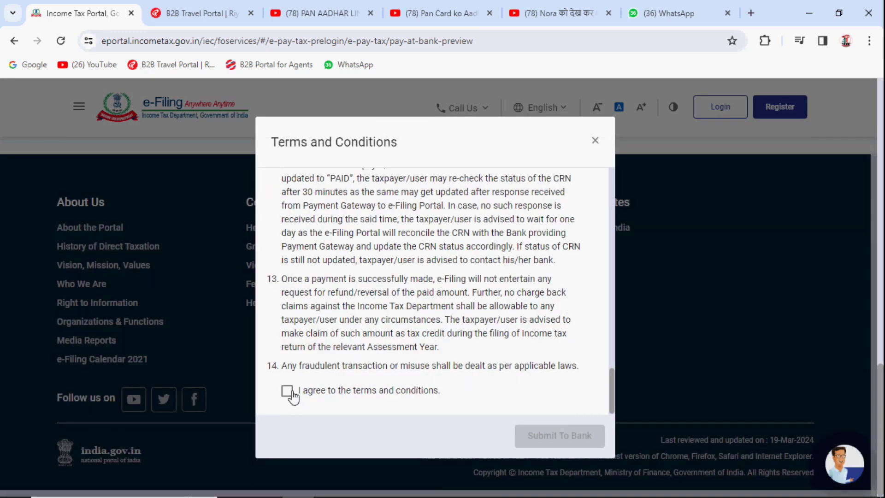
click(287, 391)
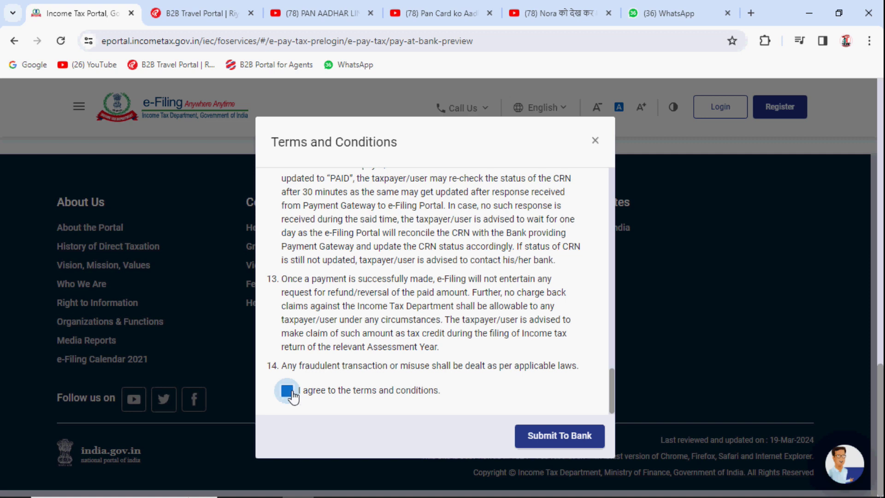
click(566, 439)
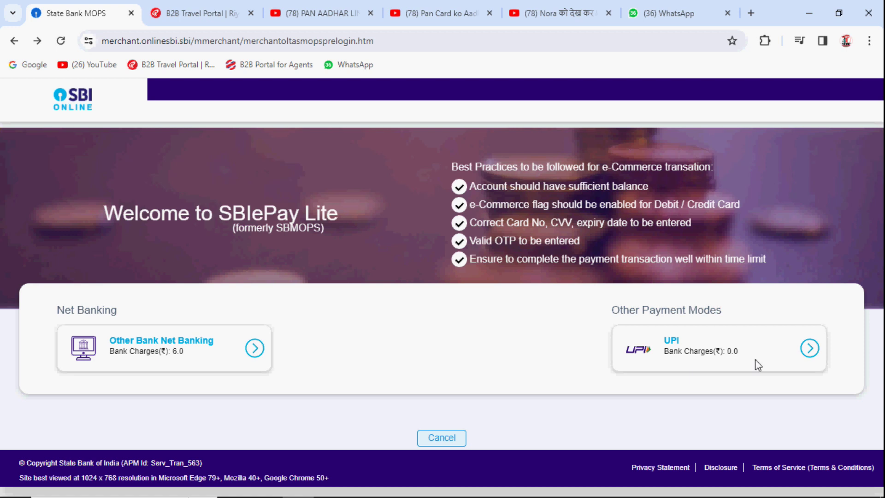
Choose UPI for the ₹1,000 challan payment and review the payment details
click(810, 351)
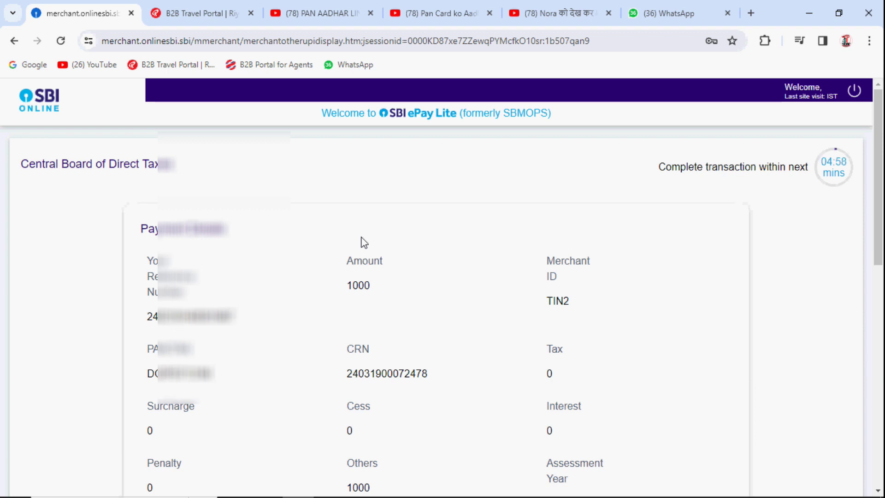
scroll(364, 242, down, 2)
scroll(365, 242, down, 5)
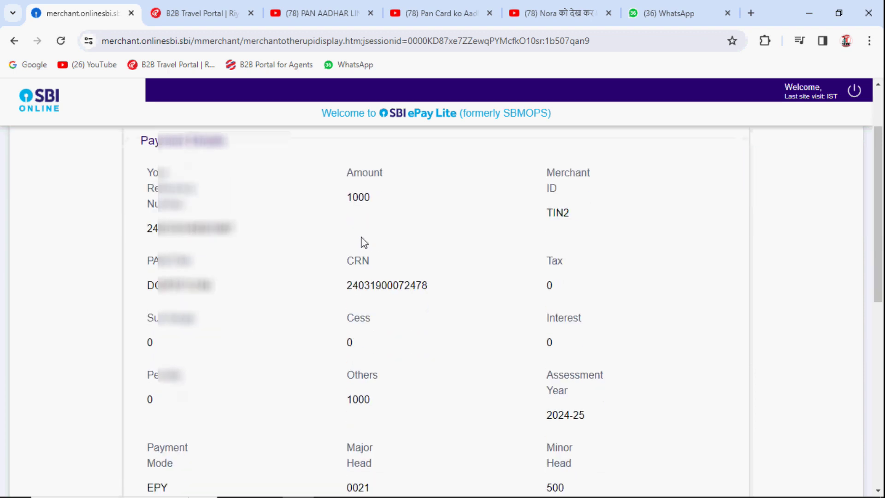
scroll(365, 242, down, 4)
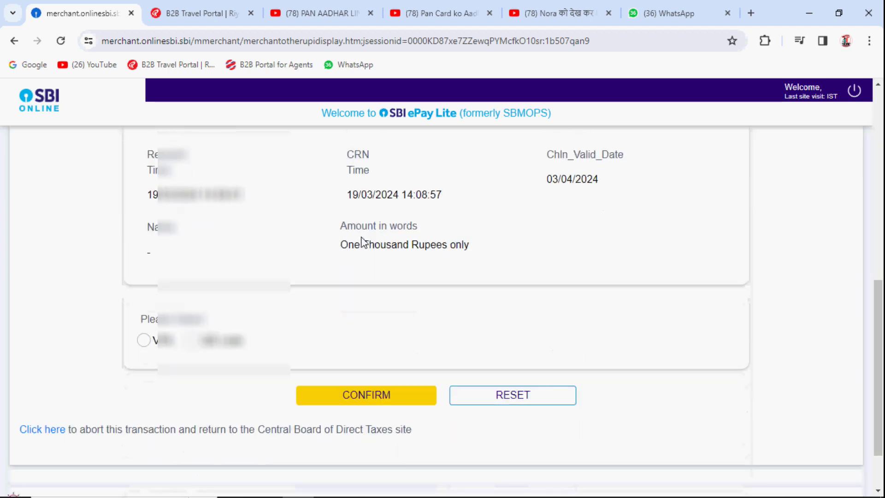
scroll(364, 242, up, 3)
scroll(364, 242, down, 1)
scroll(365, 243, down, 2)
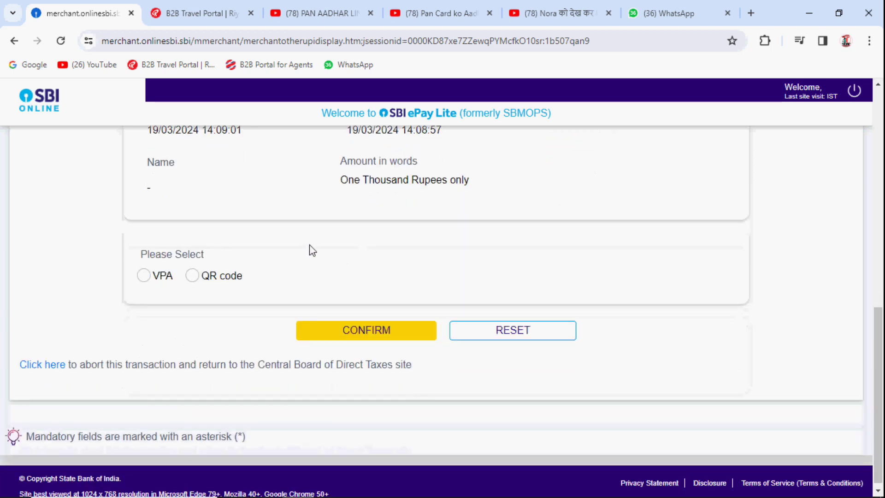
Select paying through a UPI address (VPA), then switch to paying by QR code
click(144, 279)
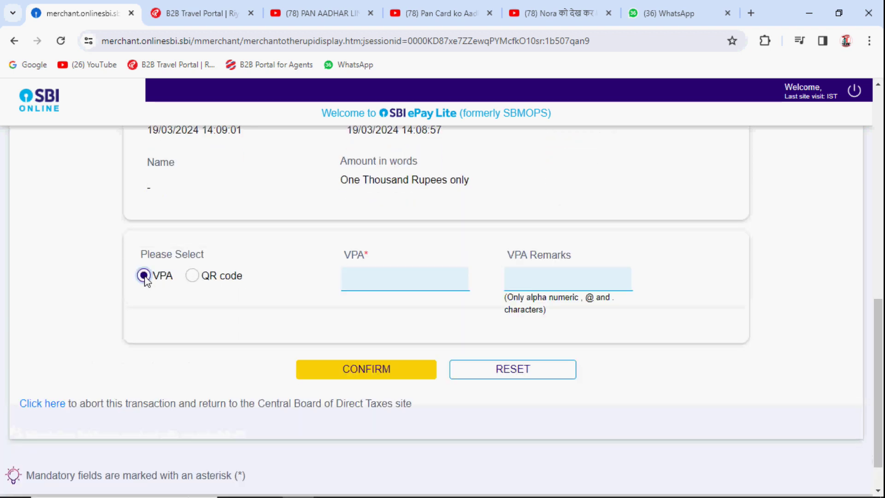
click(382, 278)
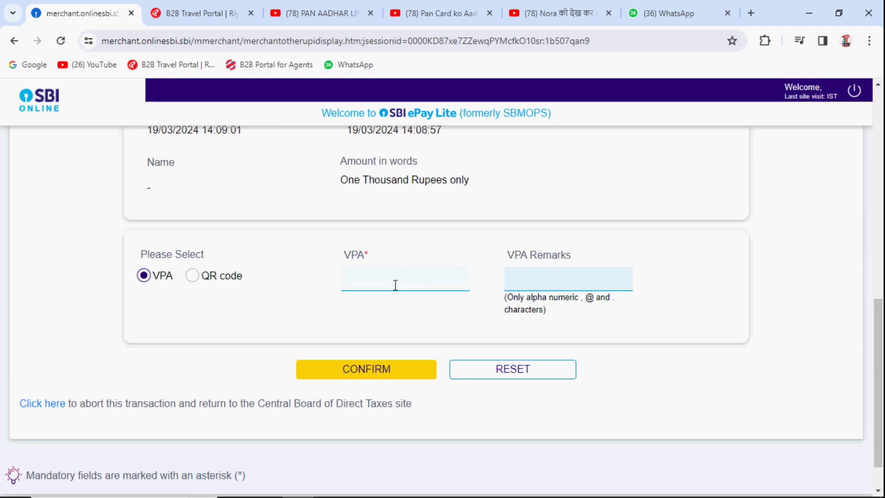
click(197, 282)
click(192, 277)
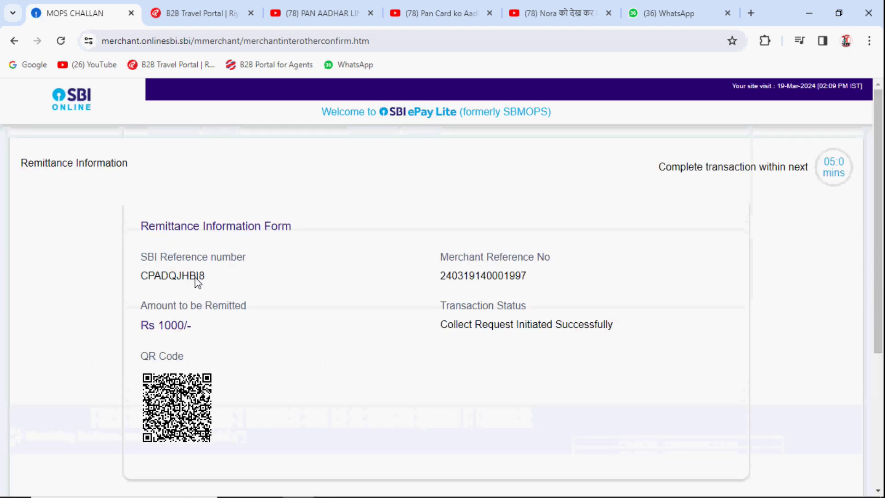
Pay the ₹1,000 by scanning the UPI QR code and acknowledge the Success status alert
scroll(197, 282, down, 1)
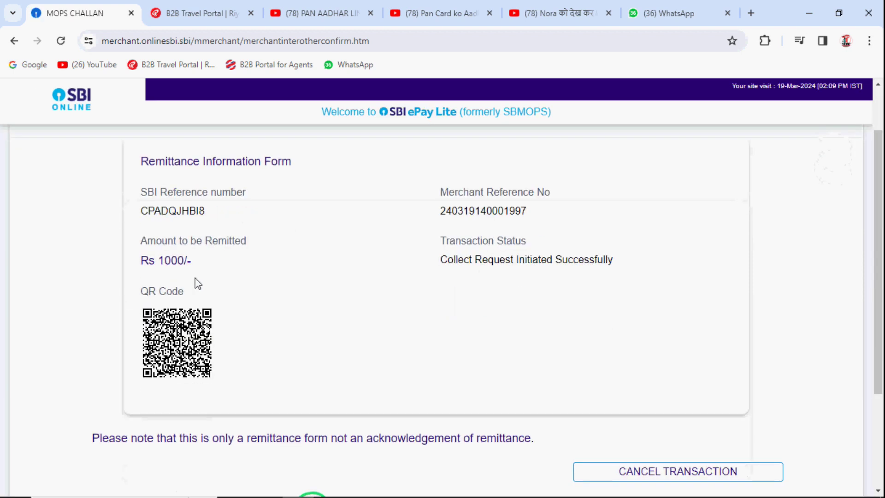
scroll(267, 244, down, 1)
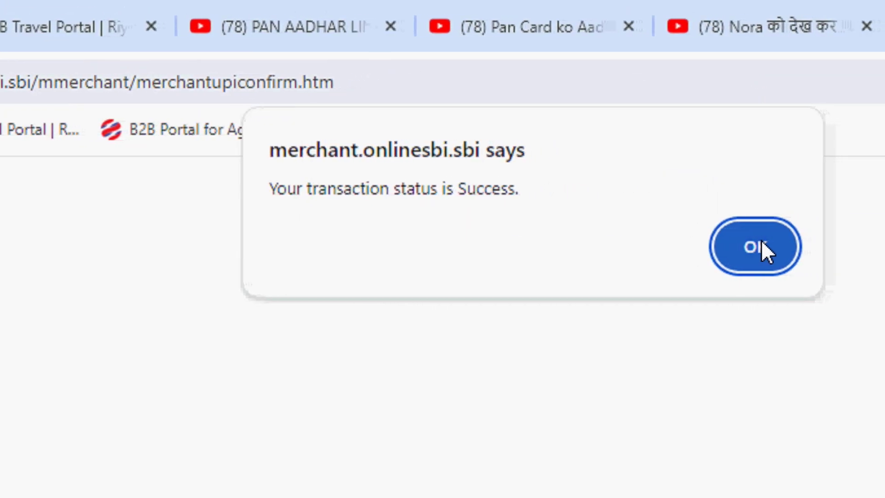
click(759, 243)
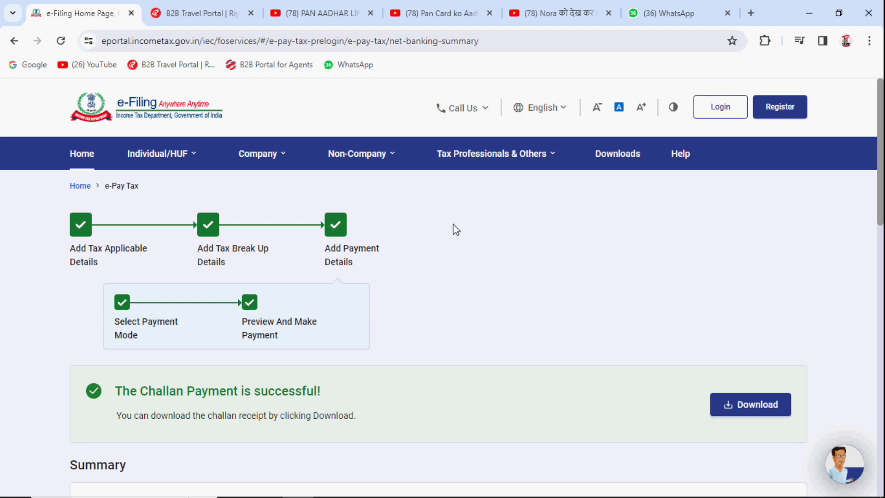
Review the payment confirmation, highlighting the note about downloading the receipt
scroll(282, 342, down, 3)
drag(116, 262, 350, 271)
drag(116, 286, 361, 292)
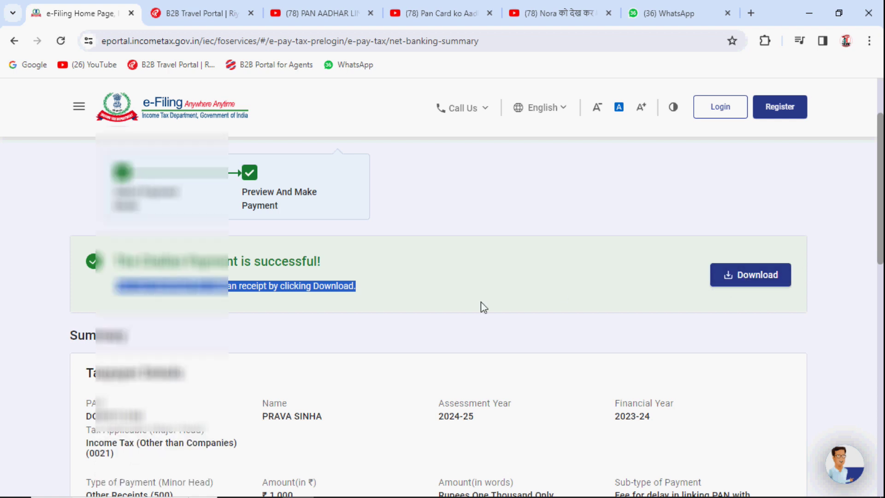
scroll(483, 306, down, 4)
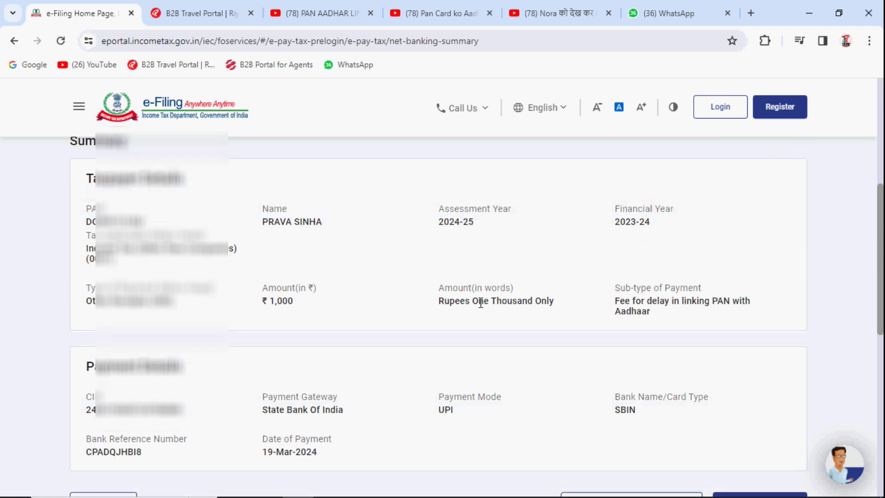
scroll(480, 303, down, 3)
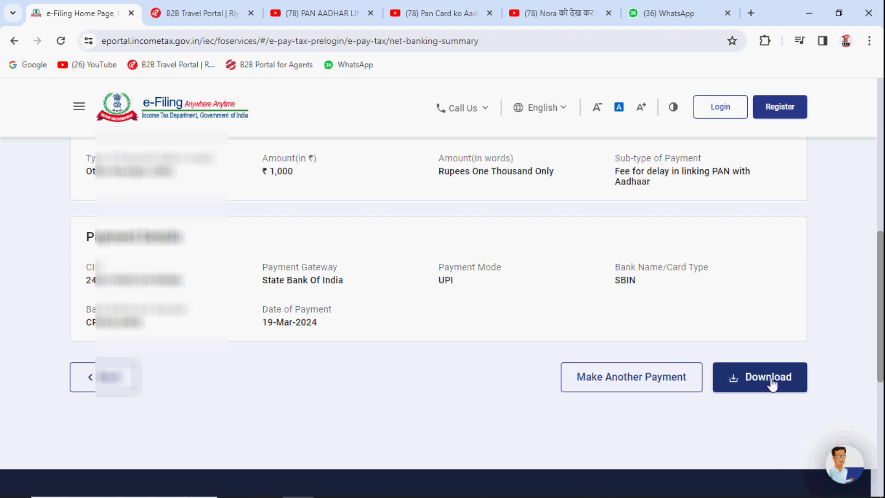
scroll(698, 320, up, 7)
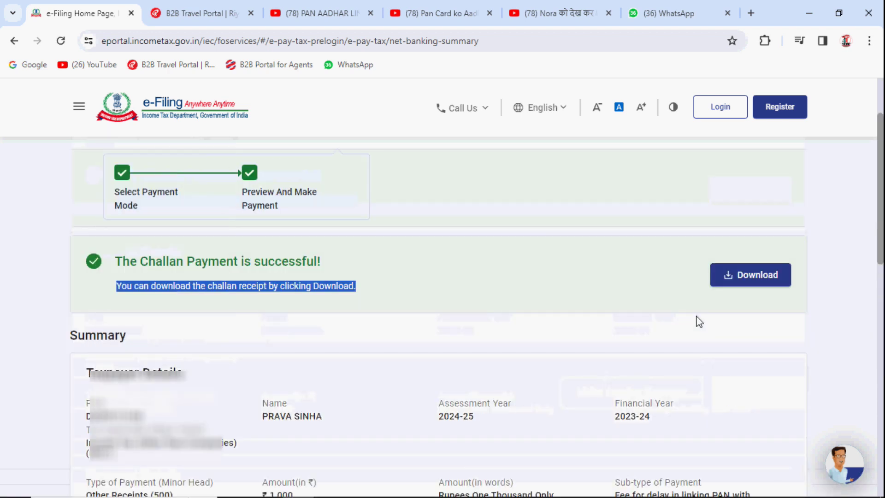
Download the challan receipt and open the PDF from its download folder
click(750, 281)
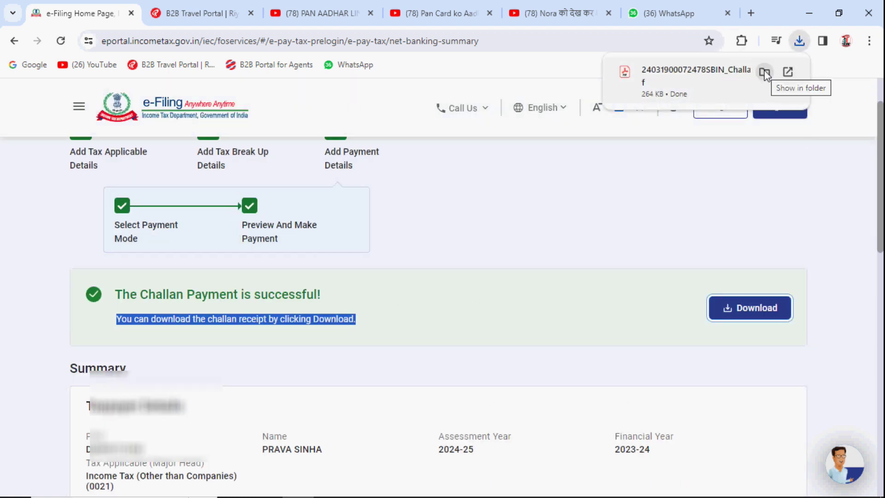
click(764, 71)
double_click(147, 141)
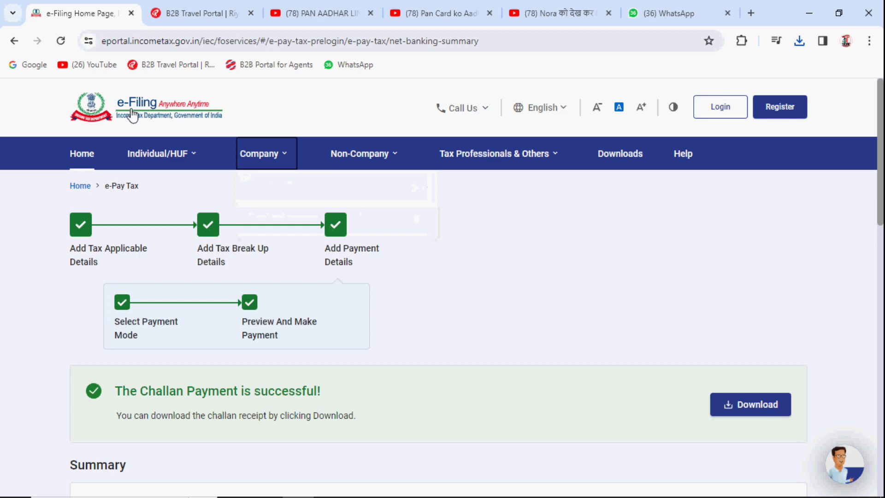
Return to the portal home page via the e-Filing logo and briefly switch to another window
click(147, 112)
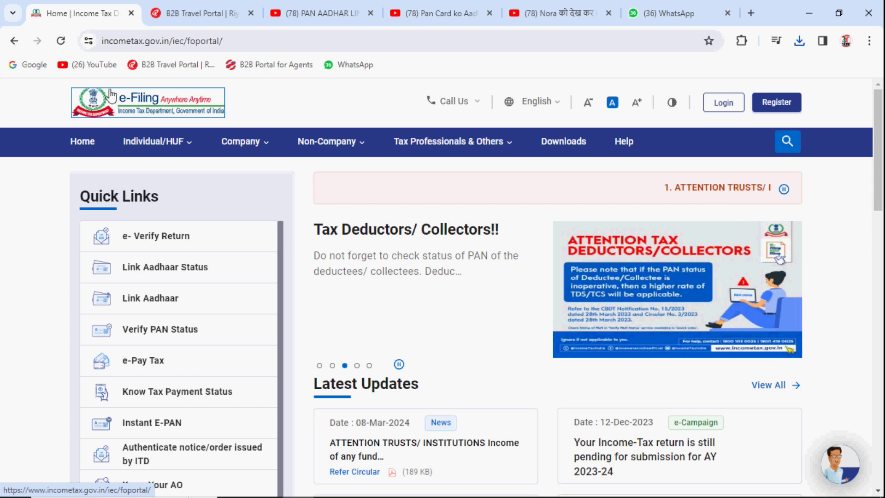
mouse_move(337, 490)
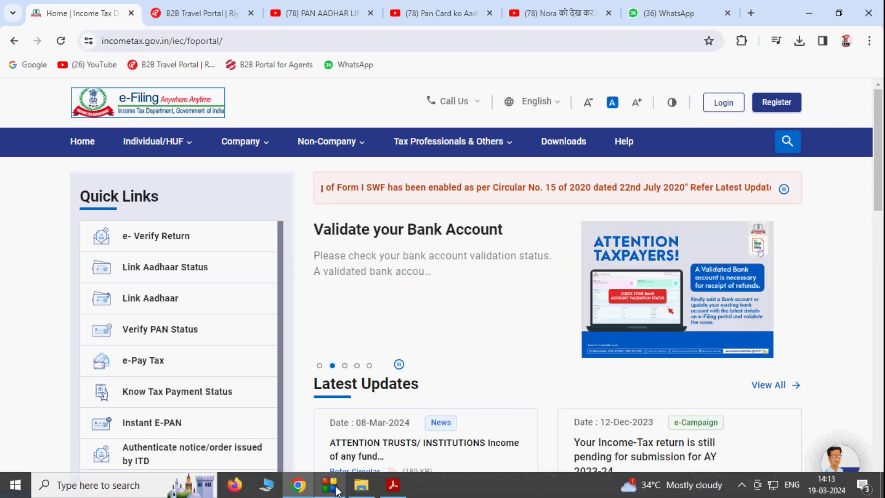
click(332, 484)
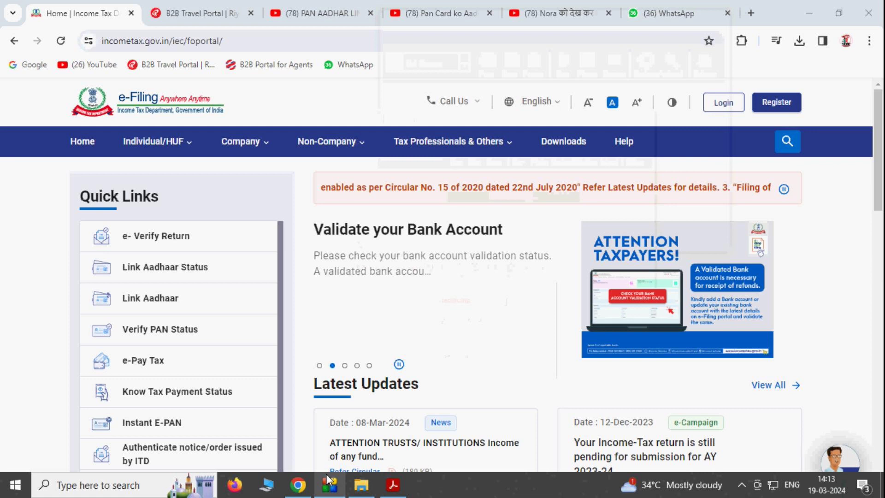
Paste the PAN into Link Aadhaar Status and view its link status
click(145, 276)
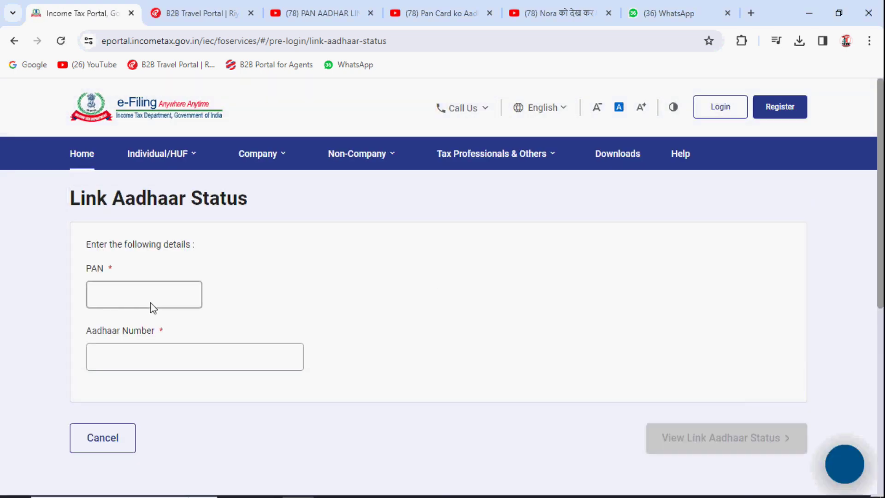
click(155, 354)
key(ctrl+v)
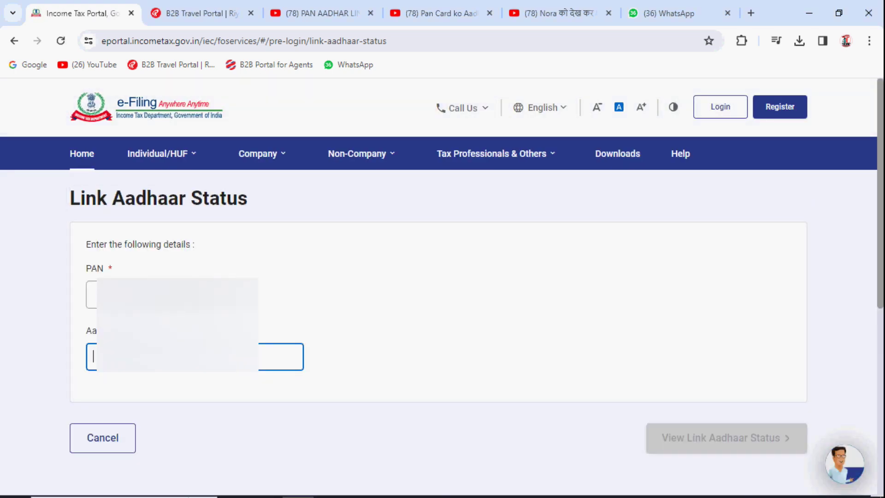
click(143, 294)
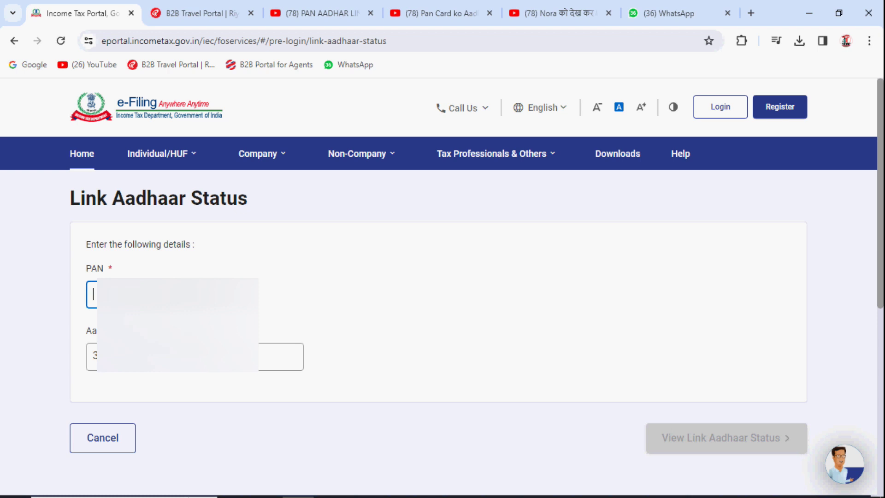
key(ctrl+v)
click(719, 444)
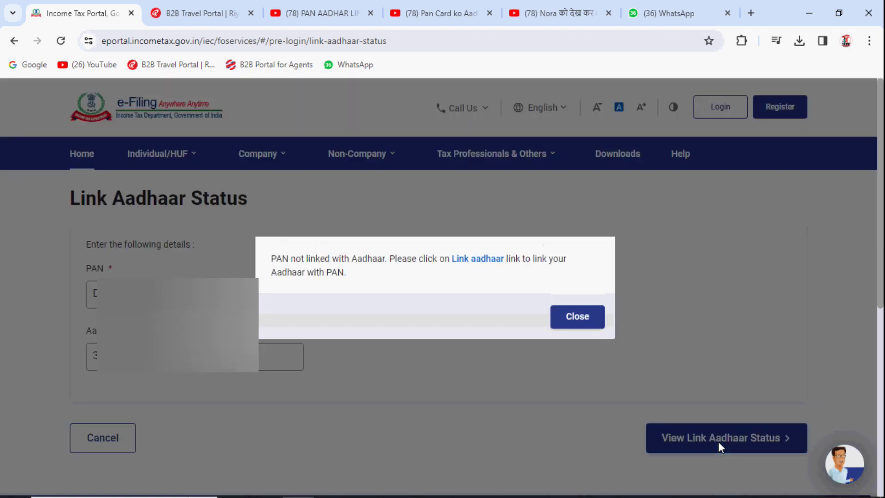
Note the not-linked message, glance at the Link Aadhaar form, and return home
drag(276, 259, 451, 259)
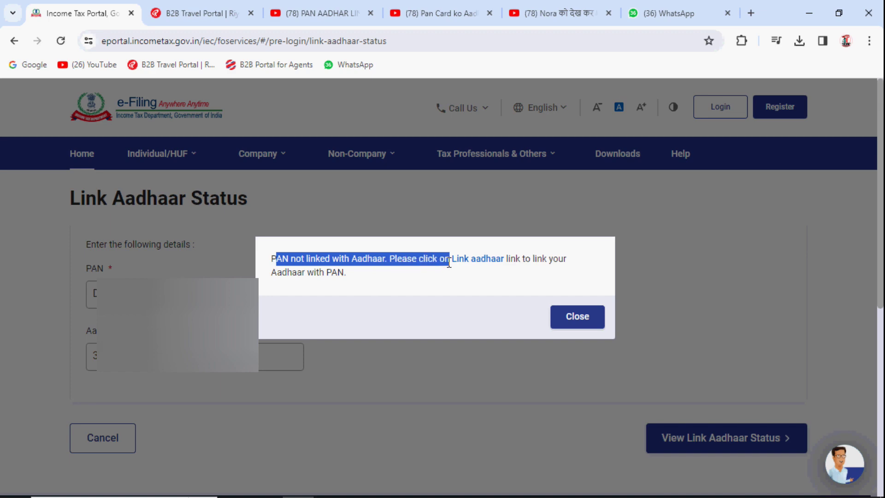
click(470, 280)
click(474, 258)
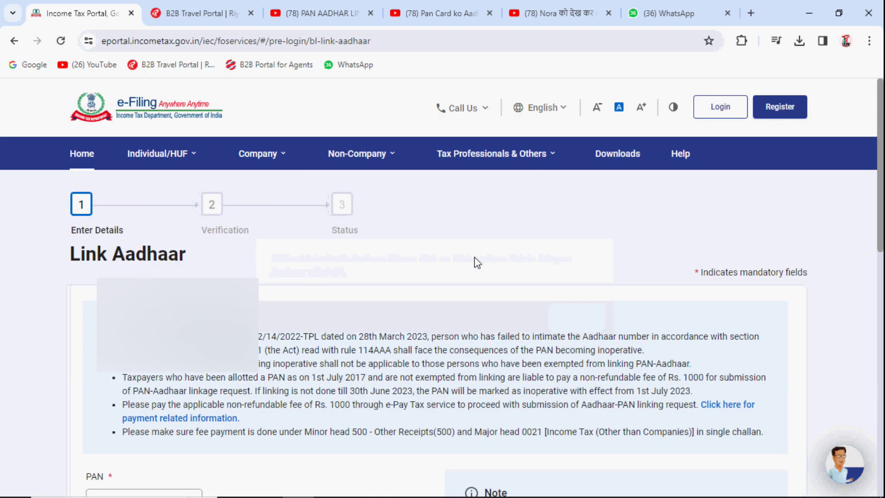
scroll(475, 258, down, 8)
scroll(478, 261, up, 7)
scroll(478, 261, down, 2)
scroll(478, 261, up, 3)
click(156, 116)
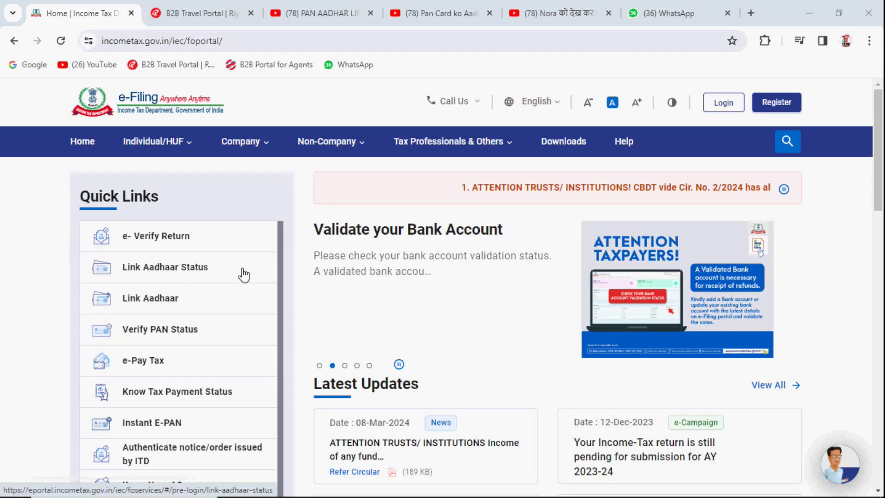
Open the Link Aadhaar form and validate the PAN and Aadhaar number
click(155, 299)
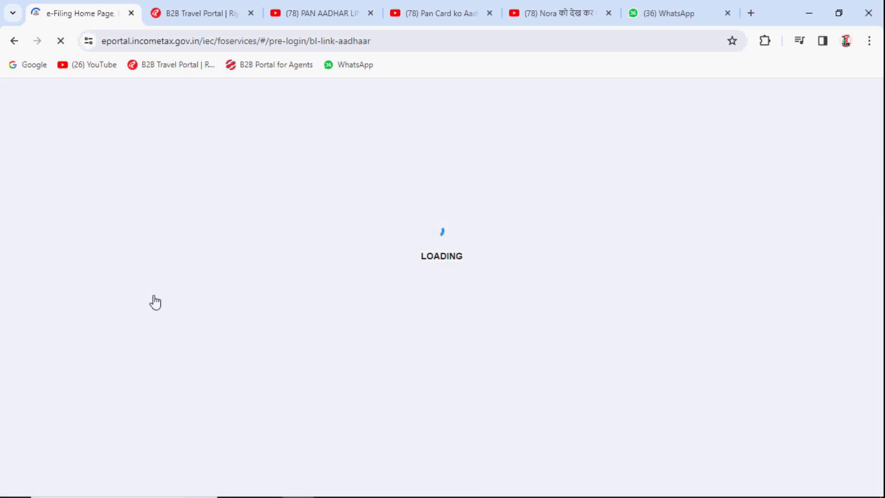
scroll(154, 295, down, 5)
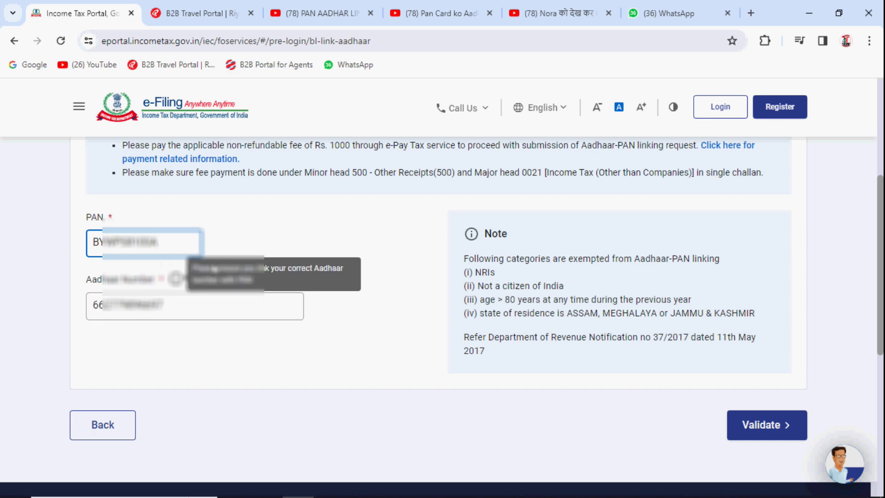
click(768, 425)
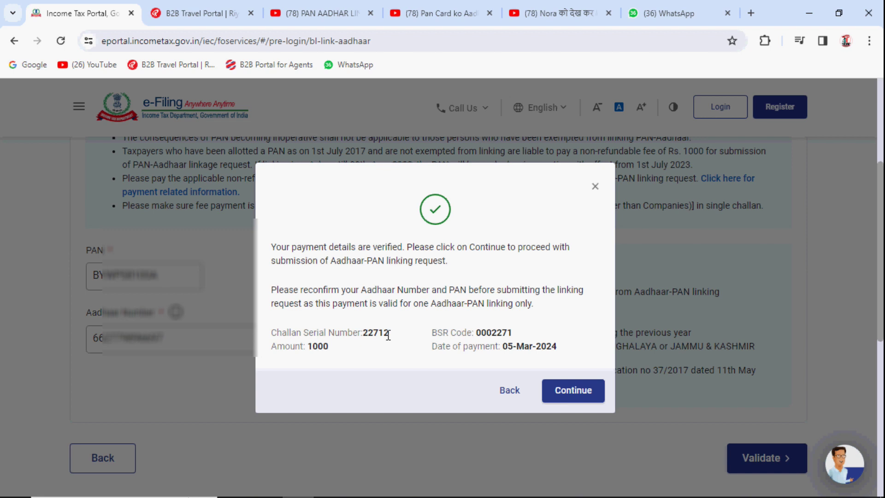
Check the verified payment's challan number, ₹1,000 amount and 05-Mar-2024 date, then continue
drag(271, 247, 526, 271)
click(519, 263)
drag(271, 337, 335, 355)
click(382, 335)
click(311, 353)
click(335, 355)
drag(445, 347, 585, 358)
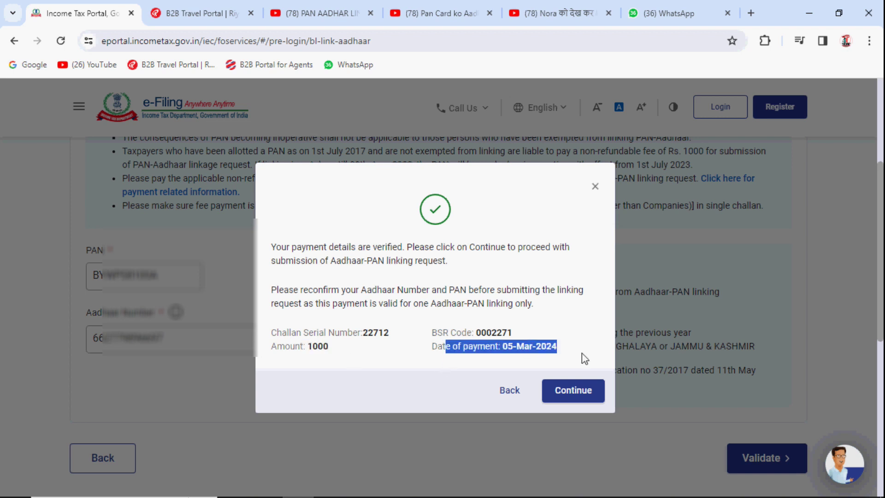
click(539, 369)
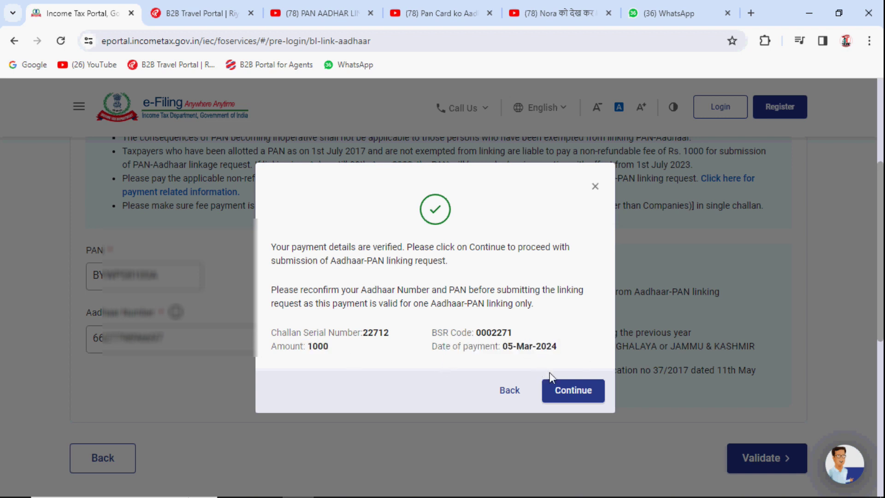
click(574, 399)
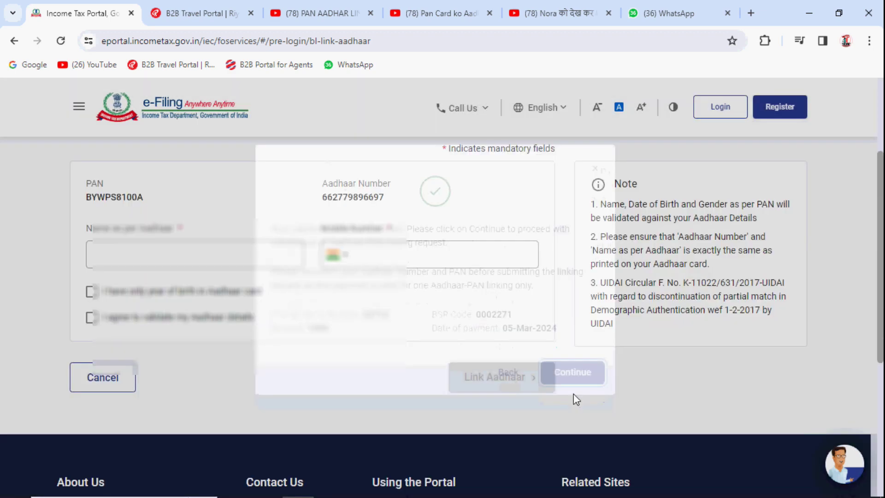
Fill in the name as per Aadhaar and mobile number, and tick the Aadhaar-validation consent
scroll(91, 354, down, 5)
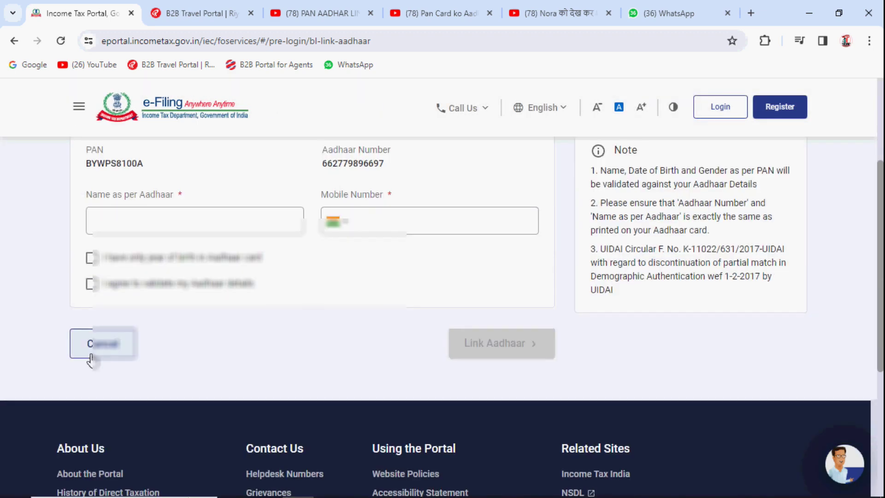
scroll(100, 346, up, 2)
drag(87, 227, 156, 231)
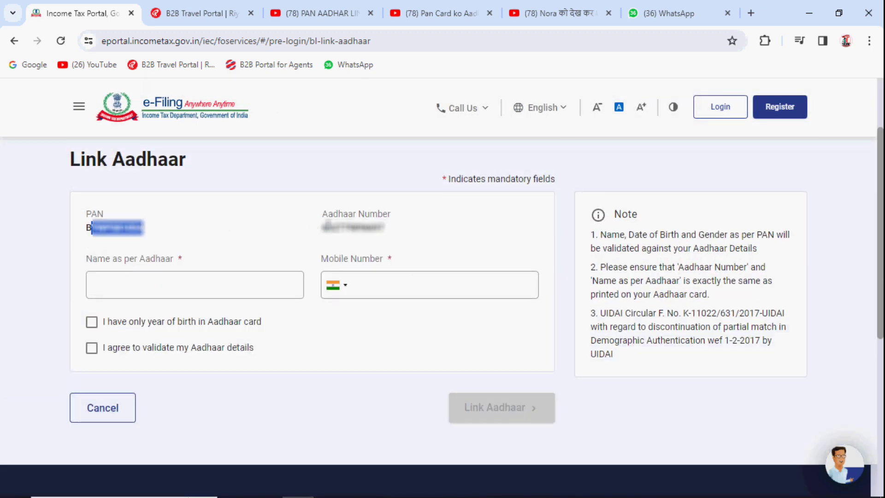
drag(325, 224, 430, 229)
click(128, 285)
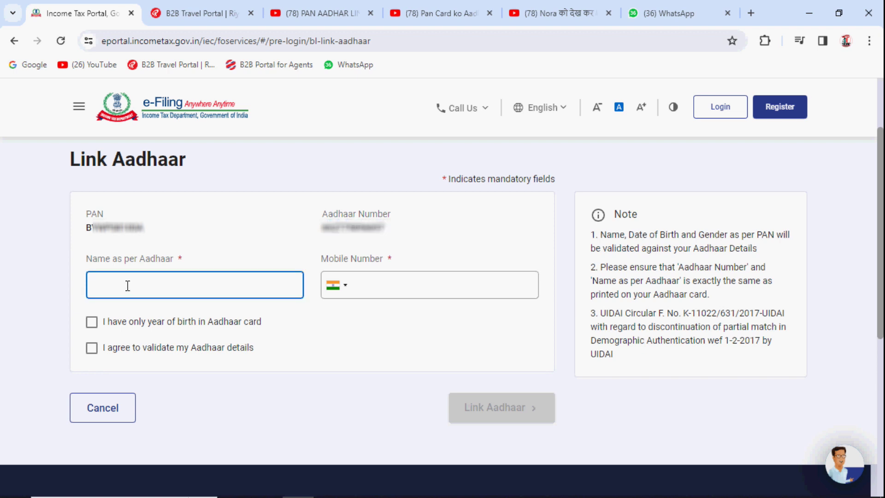
click(395, 286)
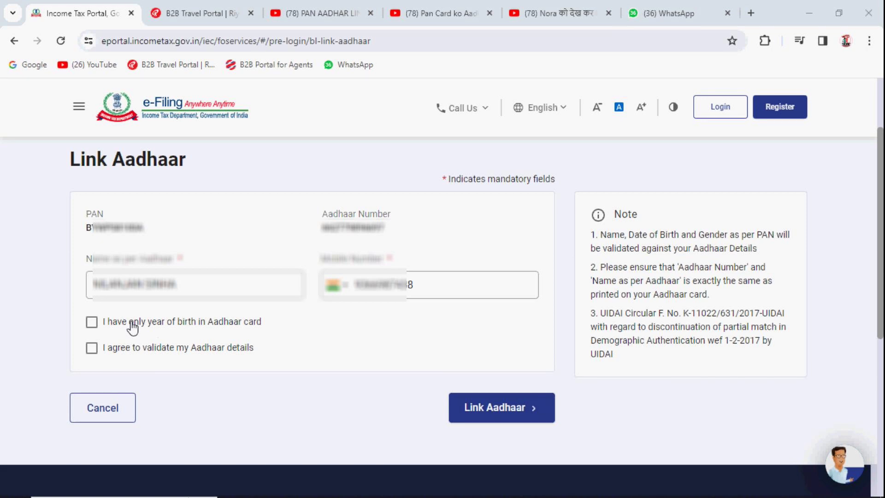
click(131, 353)
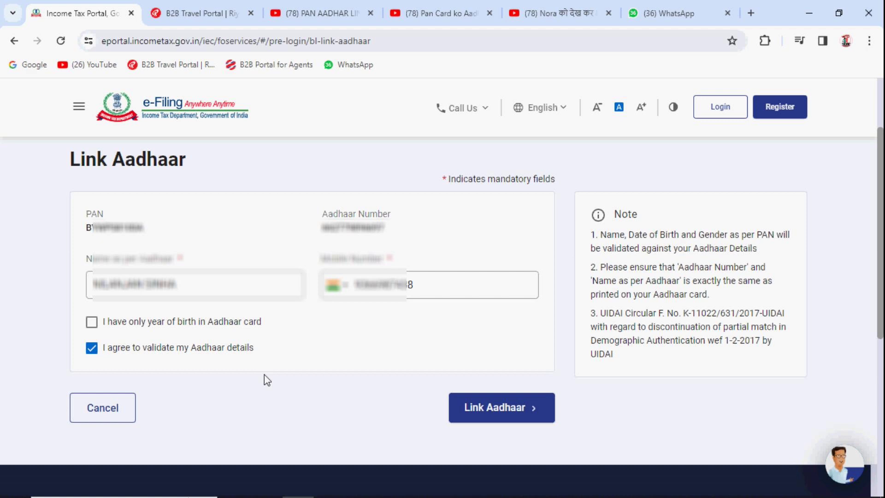
Request the OTP, enter the 6-digit code received on the mobile, and validate it
click(477, 412)
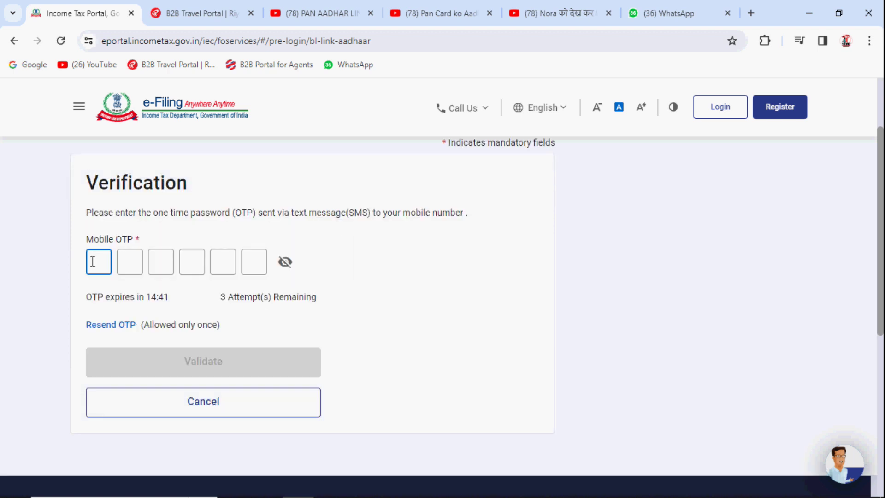
text(1234)
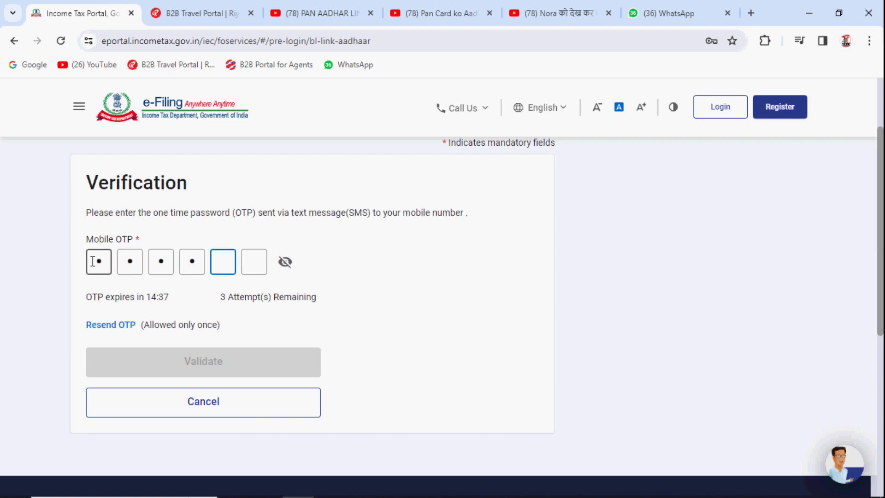
text(56)
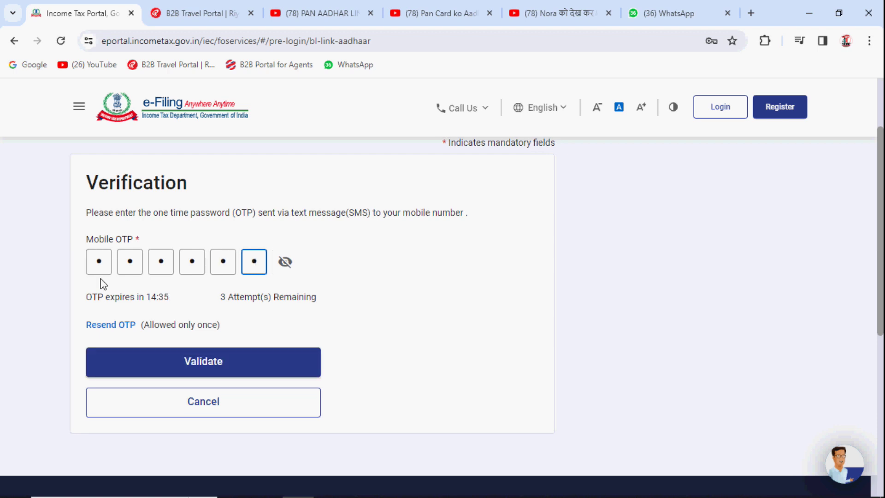
click(285, 263)
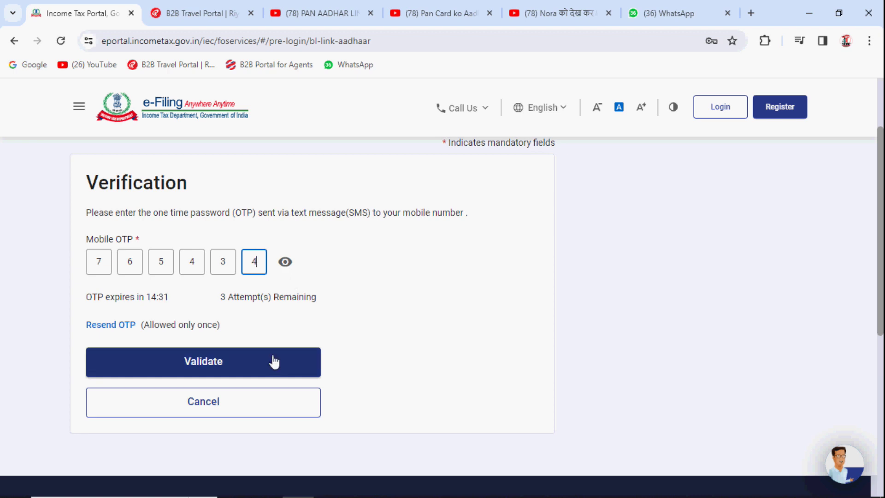
click(256, 365)
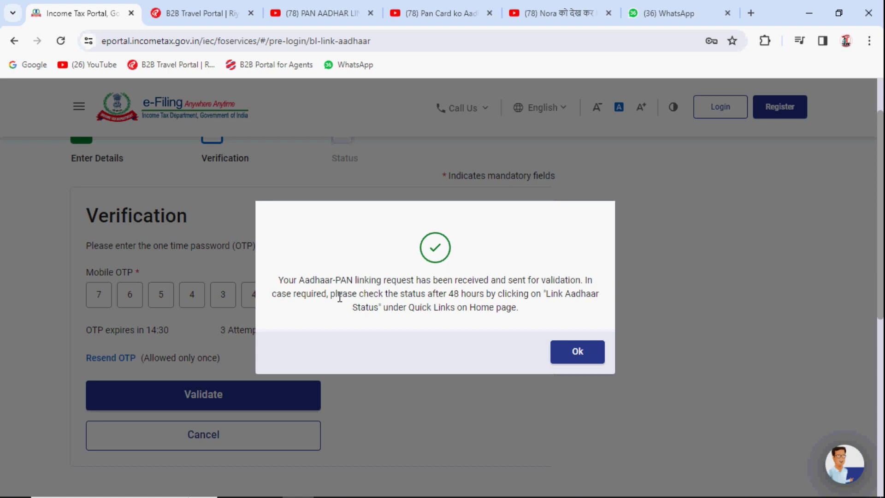
Note the advice to check back after 48 hours and dismiss the request-received message
drag(342, 294, 553, 316)
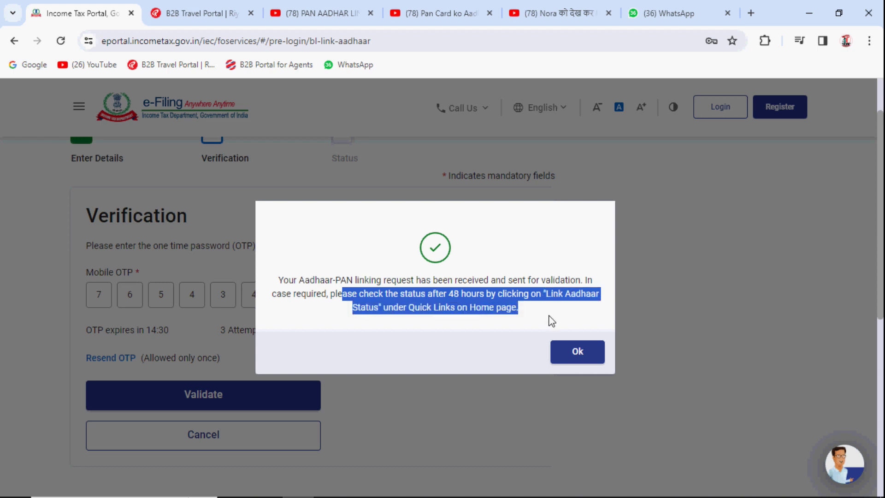
click(551, 320)
click(586, 355)
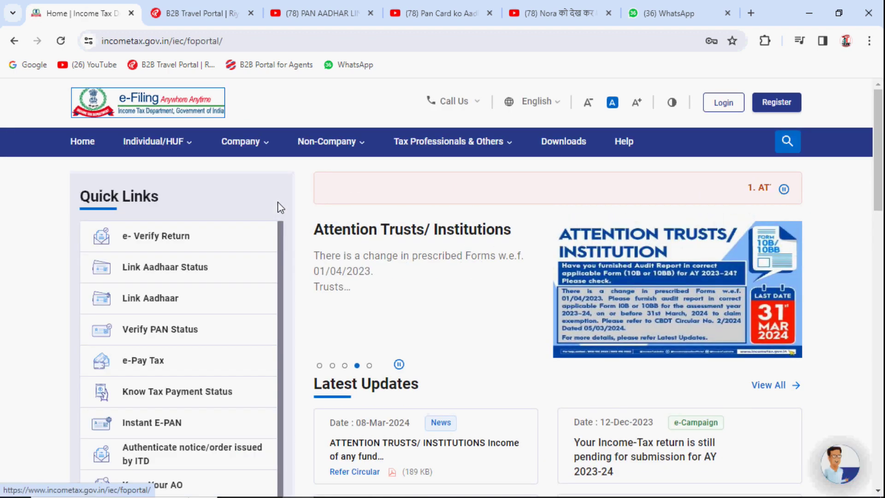
Open Link Aadhaar Status and view the status for the entered PAN and Aadhaar number
click(197, 269)
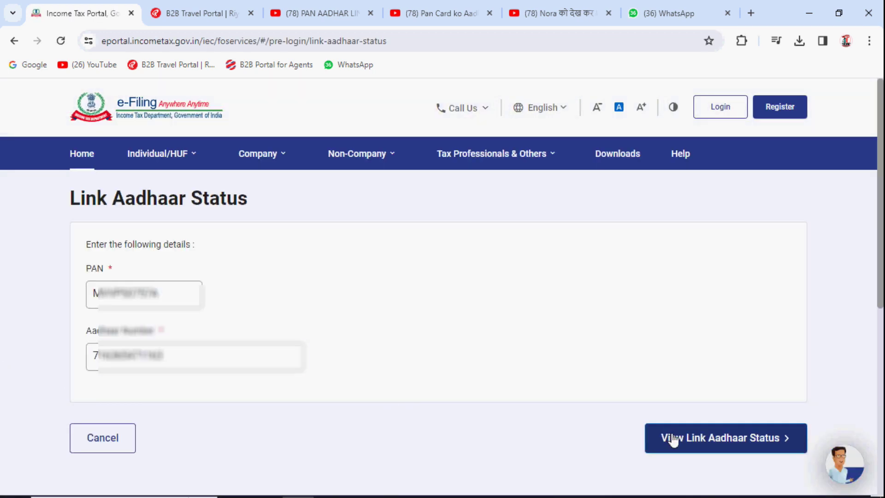
click(673, 438)
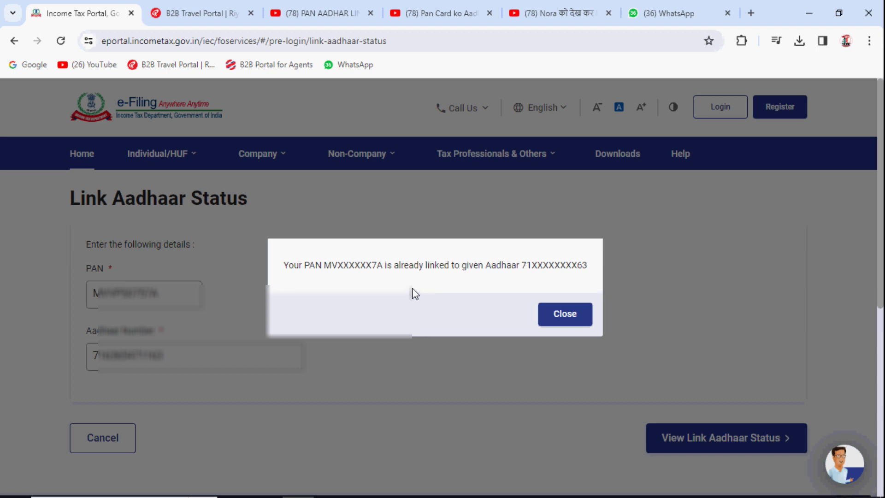